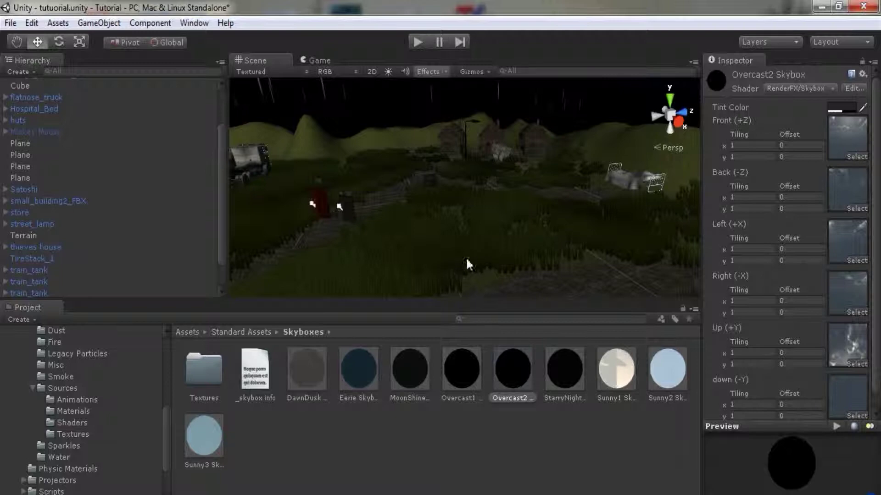
Test-play the rain, stop the game, and turn on Effects to show the overcast skybox
{"action": "left_click", "coordinate": [417, 44]}
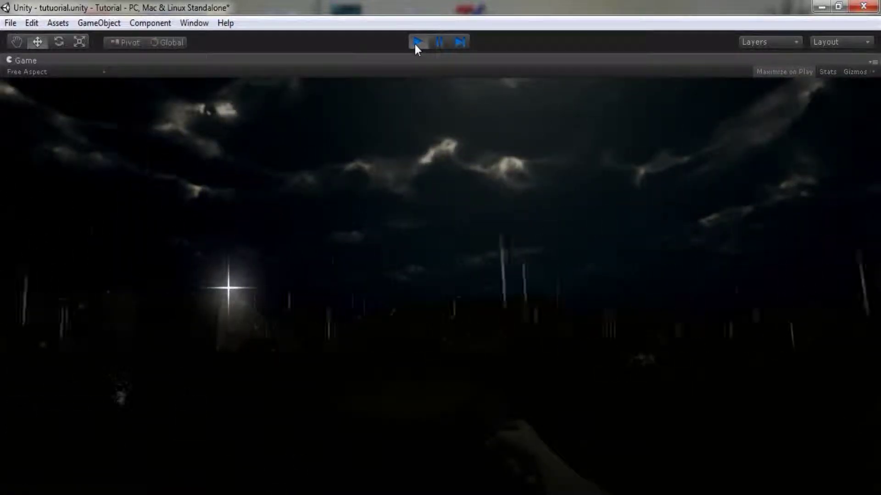
{"action": "key", "text": "ctrl+p"}
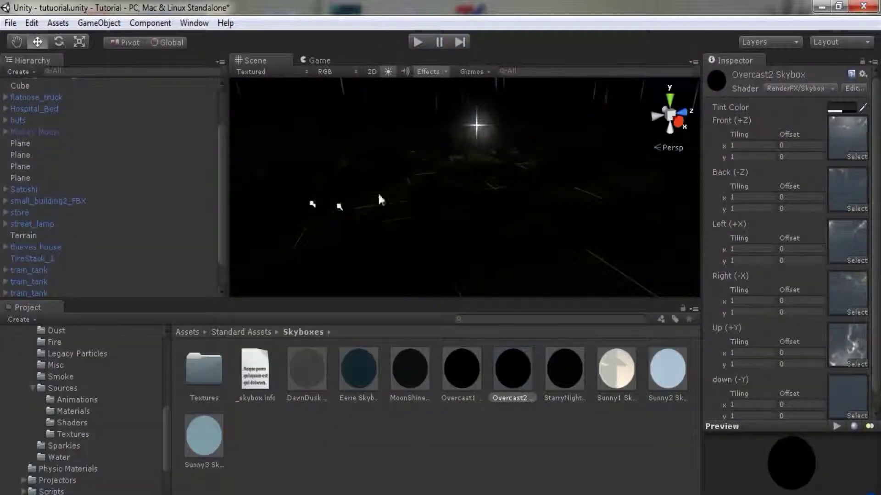
{"action": "left_click", "coordinate": [428, 71]}
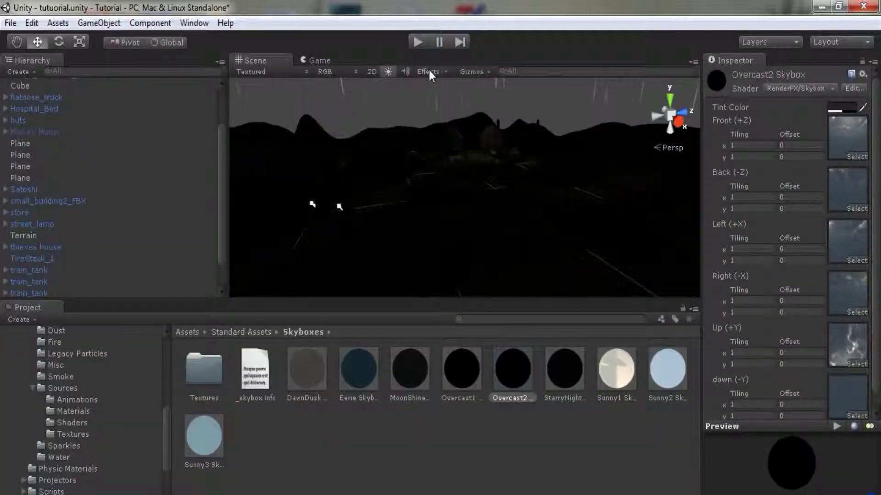
Light the Scene view, tilt it onto the terrain, and select all four Plane objects
{"action": "left_click", "coordinate": [388, 71]}
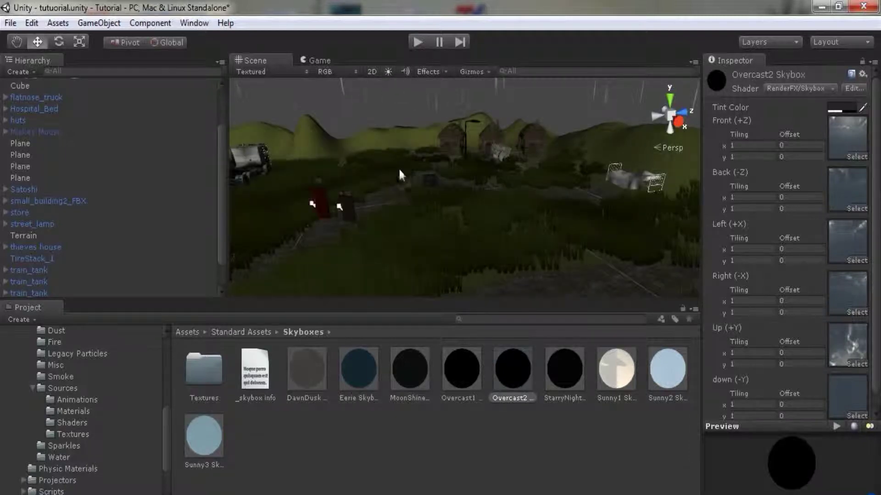
{"action": "mouse_move", "coordinate": [388, 222]}
{"action": "right_mouse_down"}
{"action": "mouse_move", "coordinate": [332, 172]}
{"action": "mouse_move", "coordinate": [348, 172]}
{"action": "right_mouse_up"}
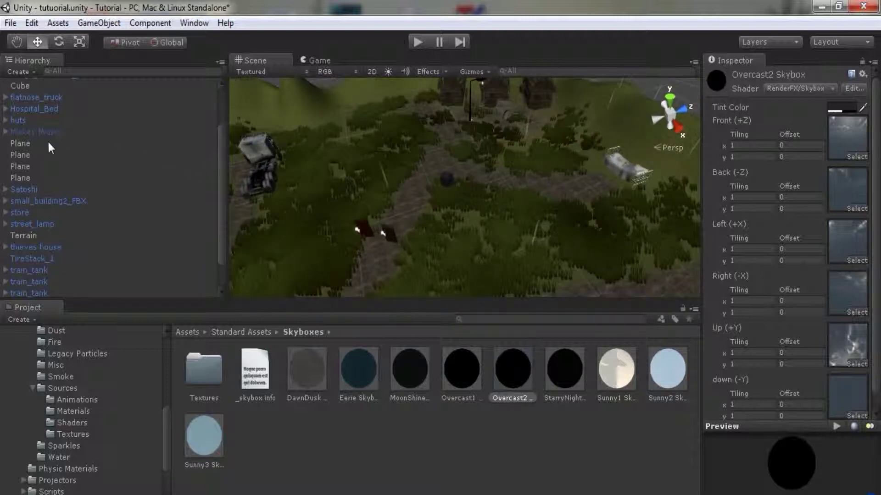
{"action": "left_click", "coordinate": [20, 143]}
{"action": "left_click", "coordinate": [37, 177], "text": "shift"}
{"action": "scroll", "coordinate": [443, 170], "scroll_direction": "up", "scroll_amount": 3}
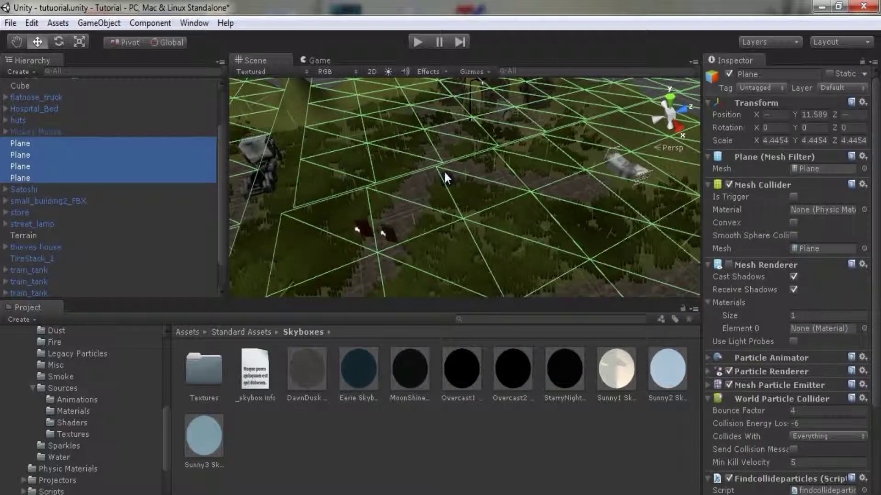
{"action": "right_click_drag", "start_coordinate": [444, 170], "coordinate": [385, 237]}
{"action": "scroll", "coordinate": [386, 230], "scroll_direction": "down", "scroll_amount": 3}
{"action": "scroll", "coordinate": [384, 228], "scroll_direction": "down", "scroll_amount": 3}
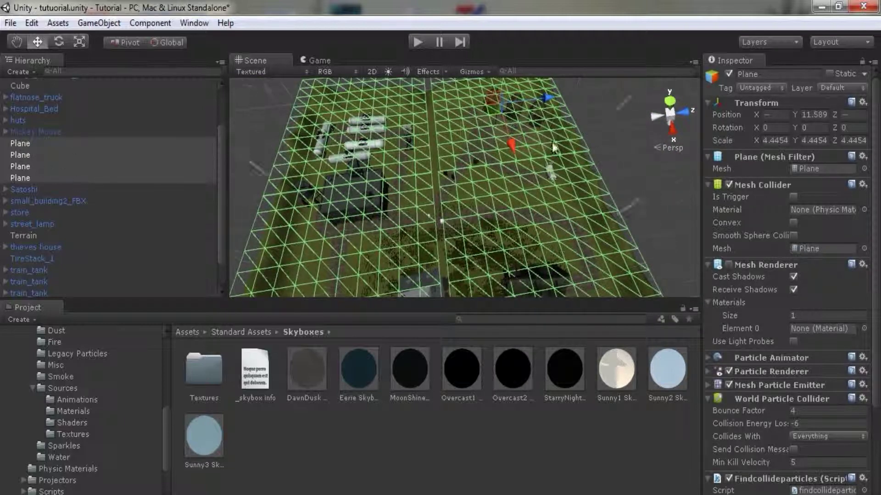
Deactivate the four selected Planes so the bare terrain shows
{"action": "left_click", "coordinate": [727, 74]}
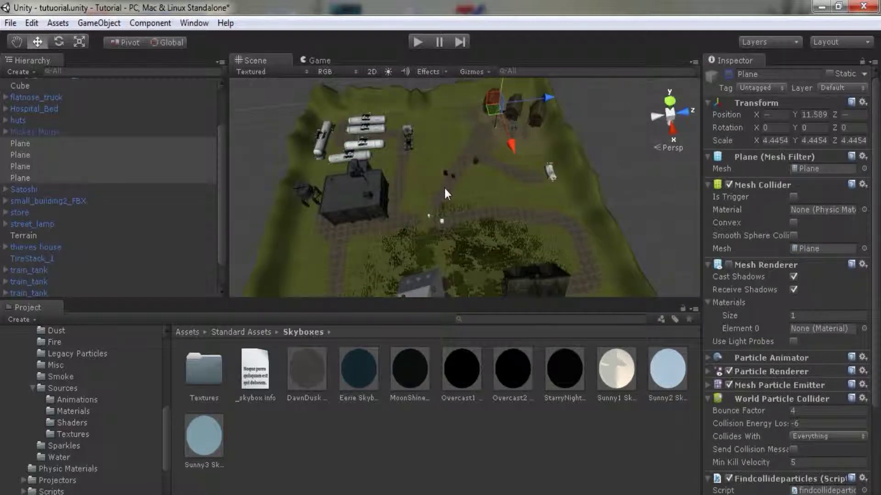
{"action": "scroll", "coordinate": [509, 169], "scroll_direction": "up", "scroll_amount": 5}
{"action": "mouse_move", "coordinate": [530, 204]}
{"action": "right_mouse_down"}
{"action": "mouse_move", "coordinate": [555, 176]}
{"action": "mouse_move", "coordinate": [525, 194]}
{"action": "right_mouse_up"}
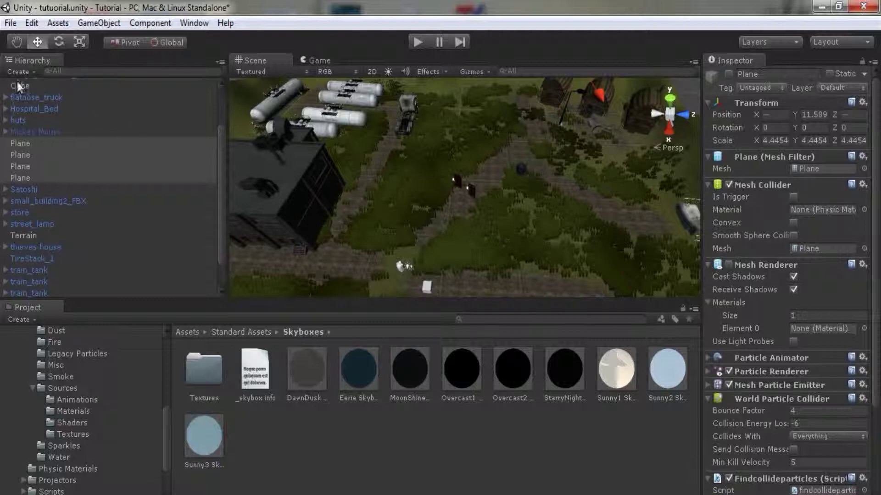
Create a new Plane and lower it to just above the terrain at about Y 7.55
{"action": "left_click", "coordinate": [27, 71]}
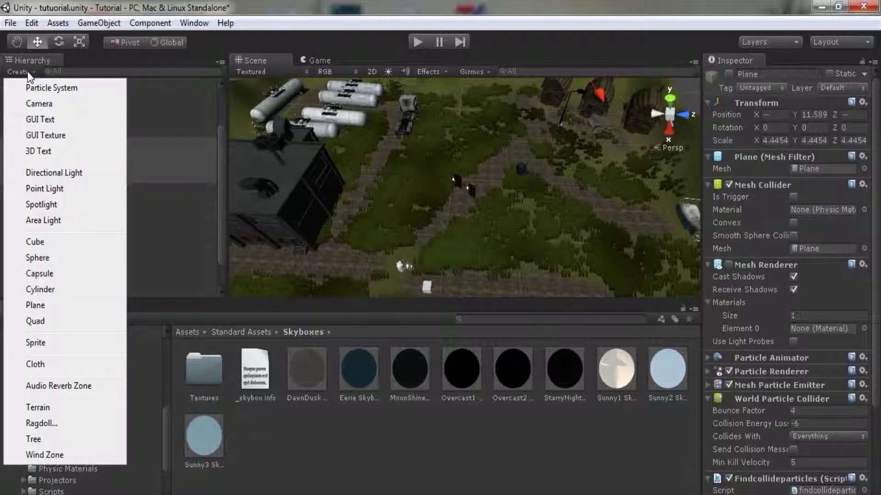
{"action": "left_click", "coordinate": [36, 305]}
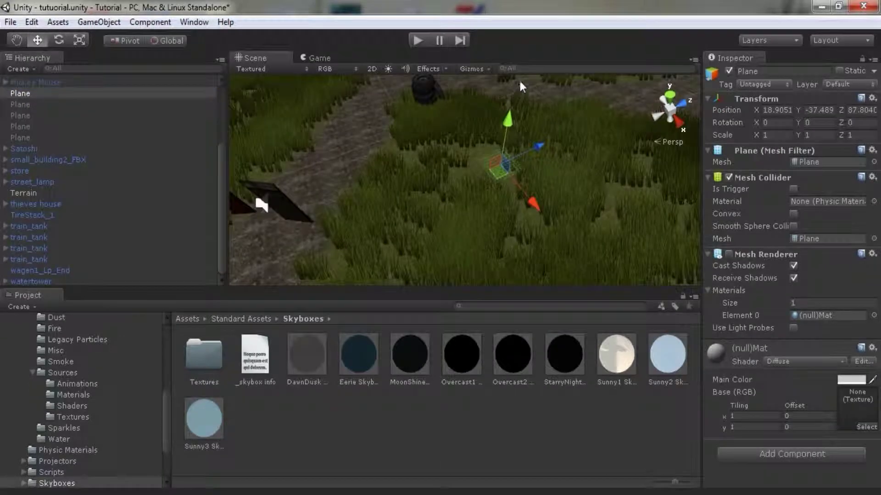
{"action": "mouse_move", "coordinate": [518, 128]}
{"action": "left_mouse_down"}
{"action": "mouse_move", "coordinate": [486, 201]}
{"action": "mouse_move", "coordinate": [496, 137]}
{"action": "mouse_move", "coordinate": [640, 155]}
{"action": "mouse_move", "coordinate": [535, 199]}
{"action": "mouse_move", "coordinate": [459, 163]}
{"action": "mouse_move", "coordinate": [465, 222]}
{"action": "mouse_move", "coordinate": [487, 232]}
{"action": "left_mouse_up"}
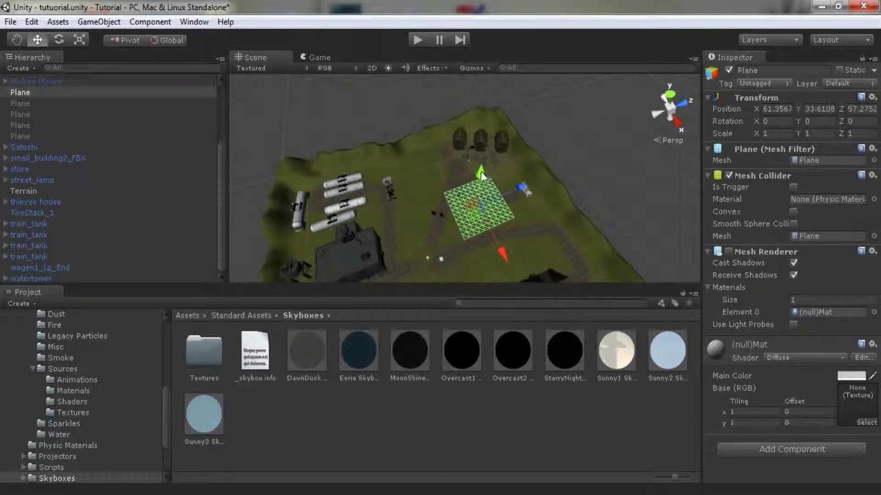
{"action": "left_click_drag", "start_coordinate": [478, 198], "coordinate": [480, 243]}
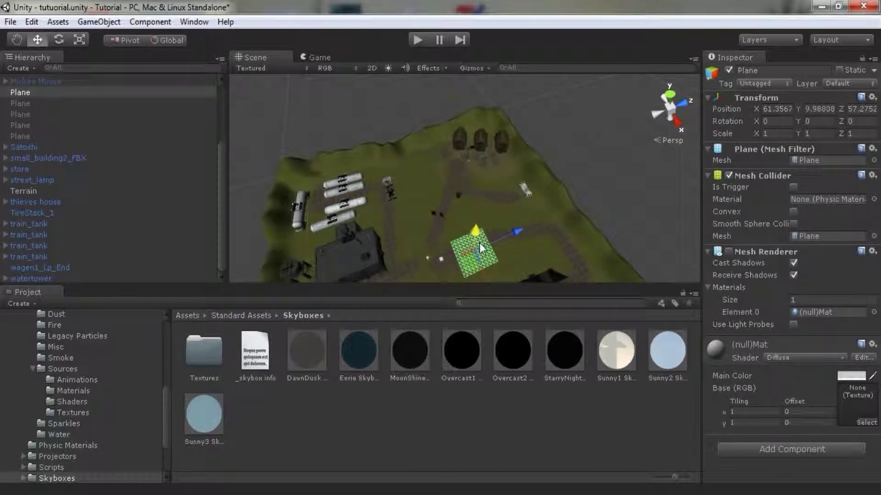
{"action": "scroll", "coordinate": [491, 238], "scroll_direction": "up", "scroll_amount": 5}
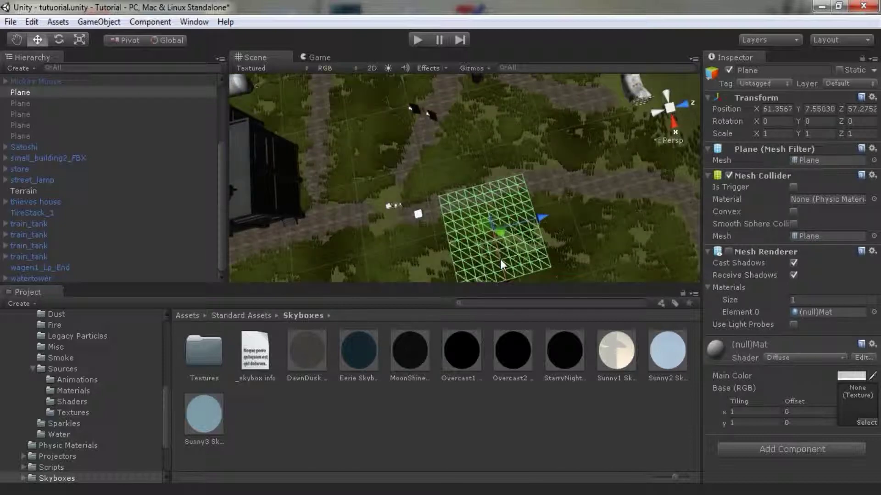
{"action": "mouse_move", "coordinate": [500, 259]}
{"action": "left_mouse_down", "text": "alt"}
{"action": "mouse_move", "coordinate": [591, 167]}
{"action": "mouse_move", "coordinate": [516, 183]}
{"action": "left_mouse_up", "text": "alt"}
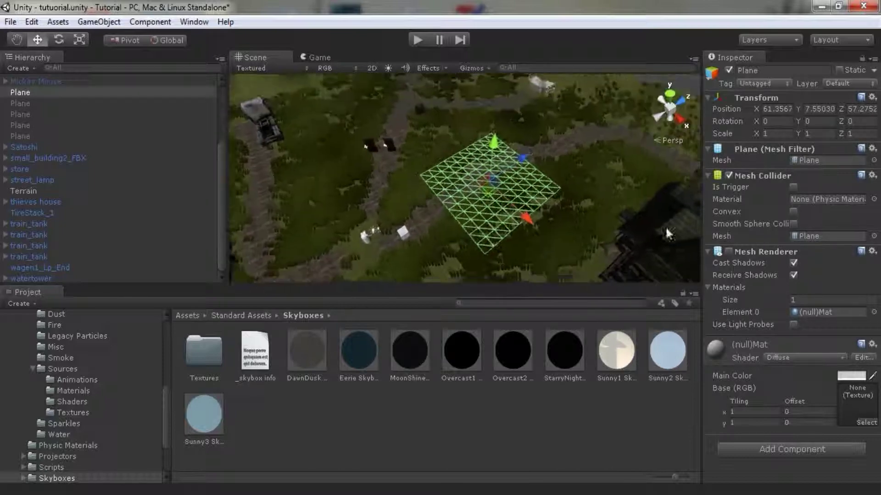
Search the material picker for 'plane' and try the ocean_plane and water plane materials
{"action": "left_click", "coordinate": [874, 312]}
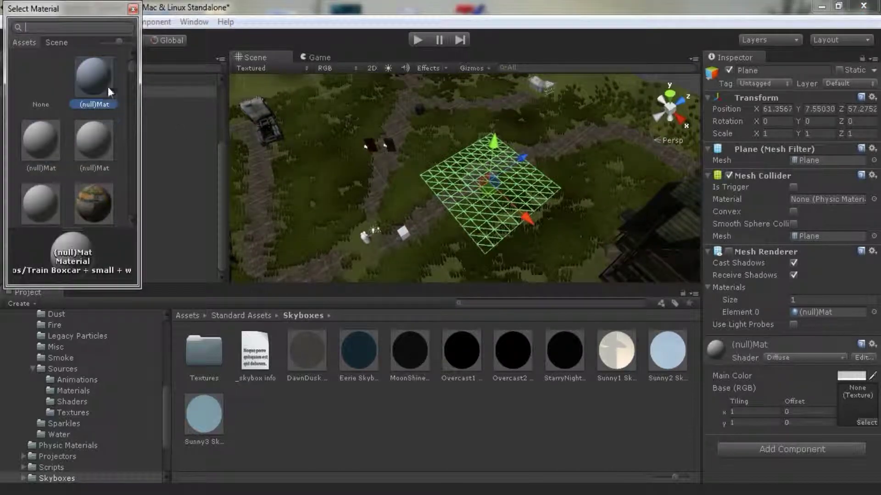
{"action": "scroll", "coordinate": [65, 171], "scroll_direction": "down", "scroll_amount": 2}
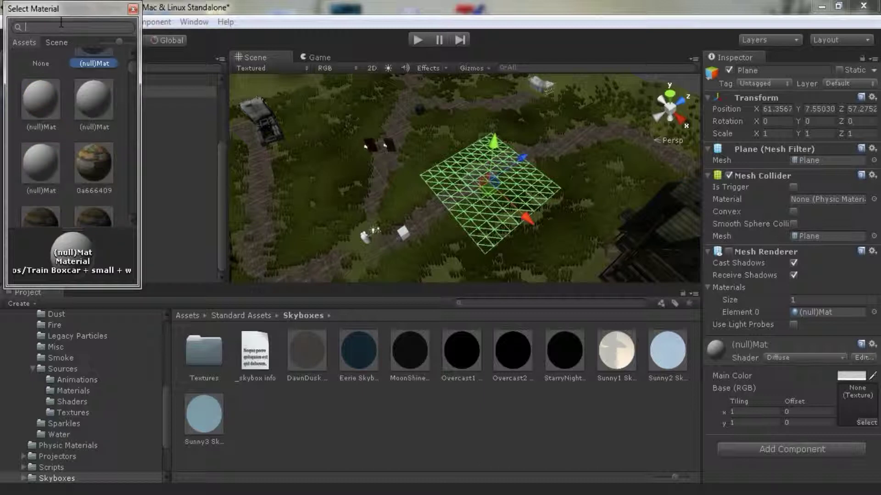
{"action": "type", "text": "ple"}
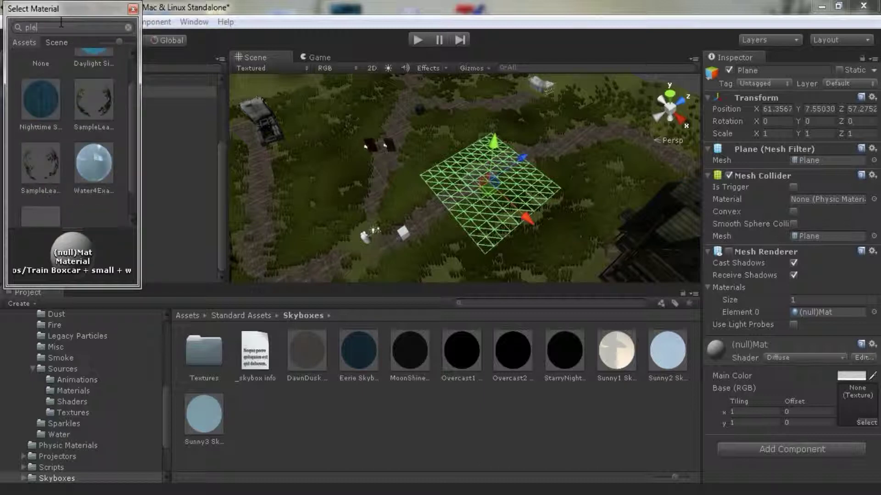
{"action": "key", "text": "BackSpace"}
{"action": "type", "text": "ane"}
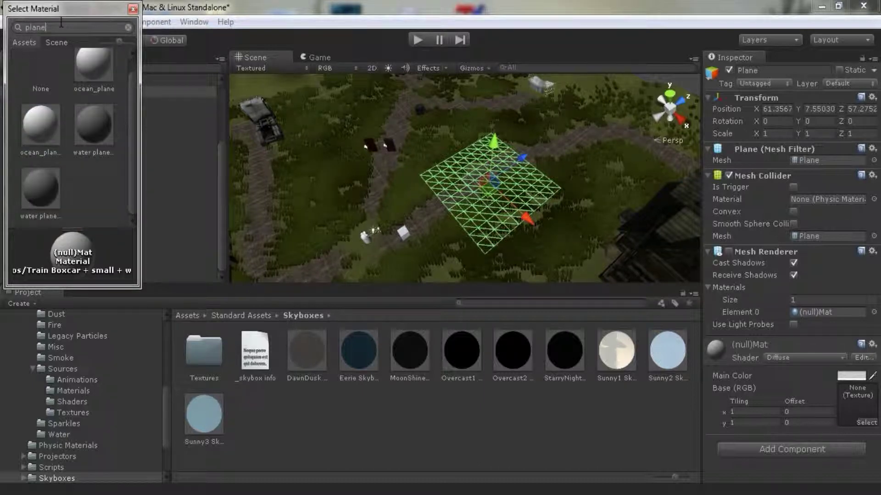
{"action": "left_click", "coordinate": [108, 85]}
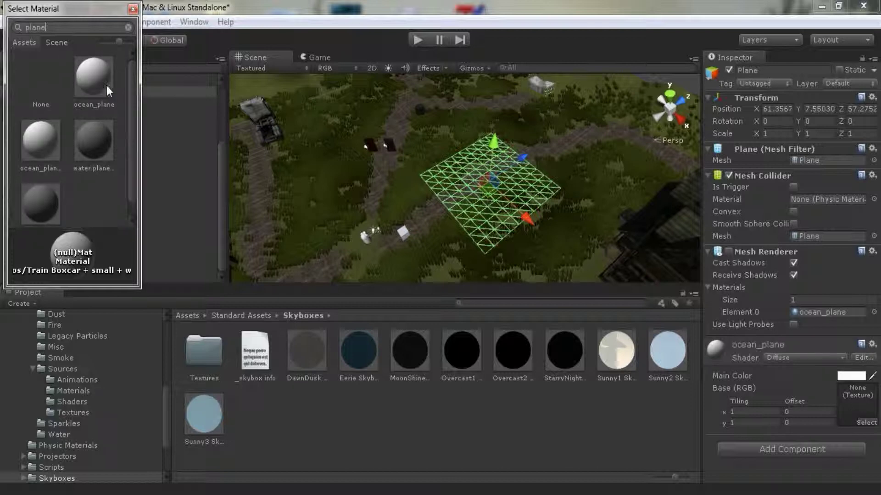
{"action": "left_click", "coordinate": [47, 152]}
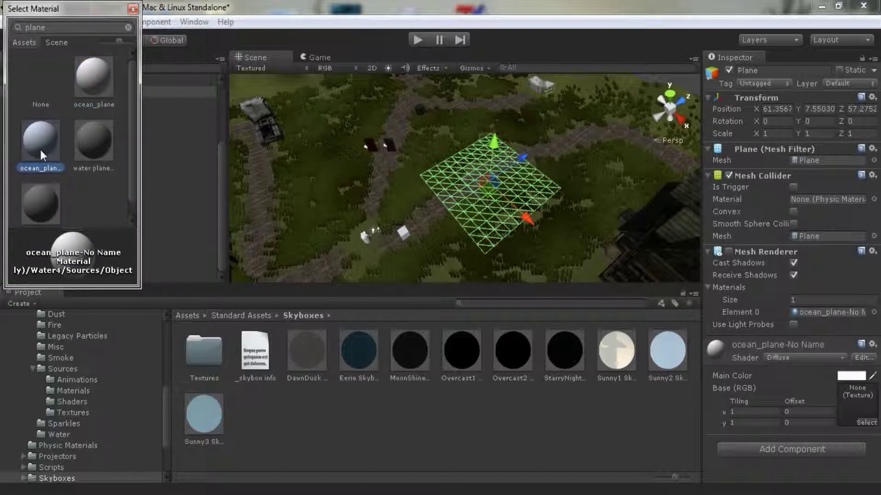
{"action": "left_click", "coordinate": [48, 192]}
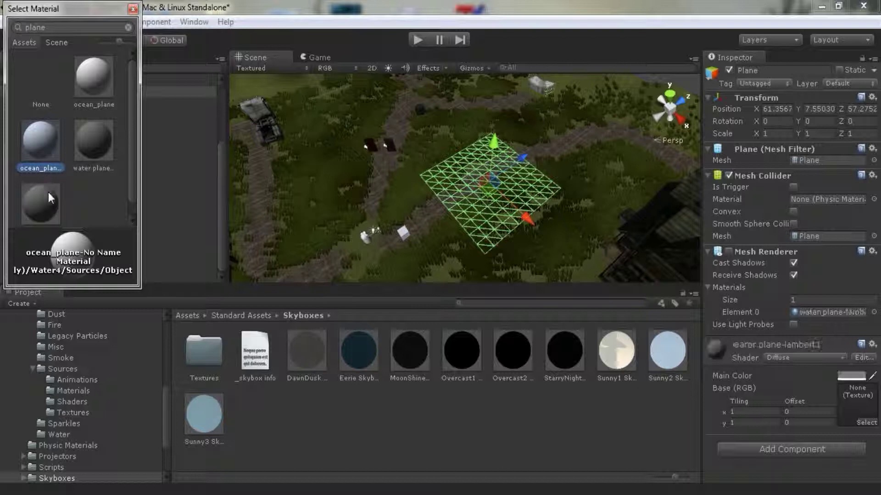
{"action": "left_click", "coordinate": [92, 148]}
Search 'cube' and assign pCube8Mat to the Plane's Element 0 material
{"action": "left_click_drag", "start_coordinate": [67, 28], "coordinate": [2, 32]}
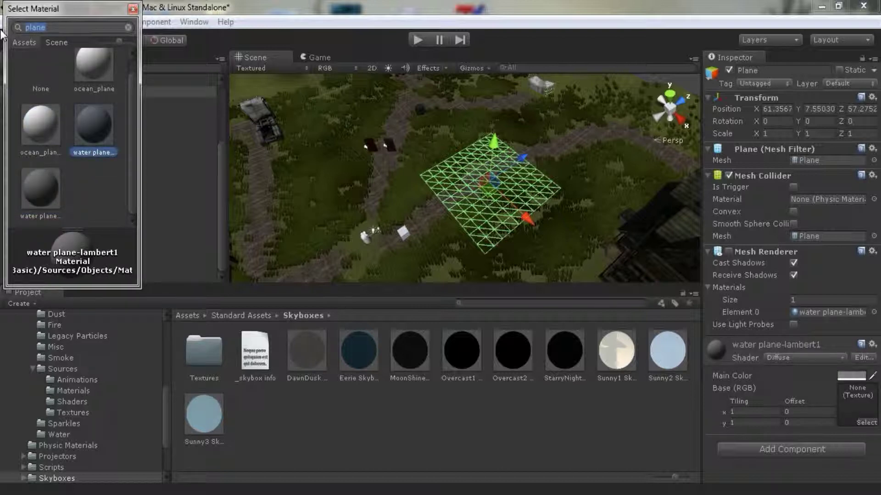
{"action": "type", "text": "xu"}
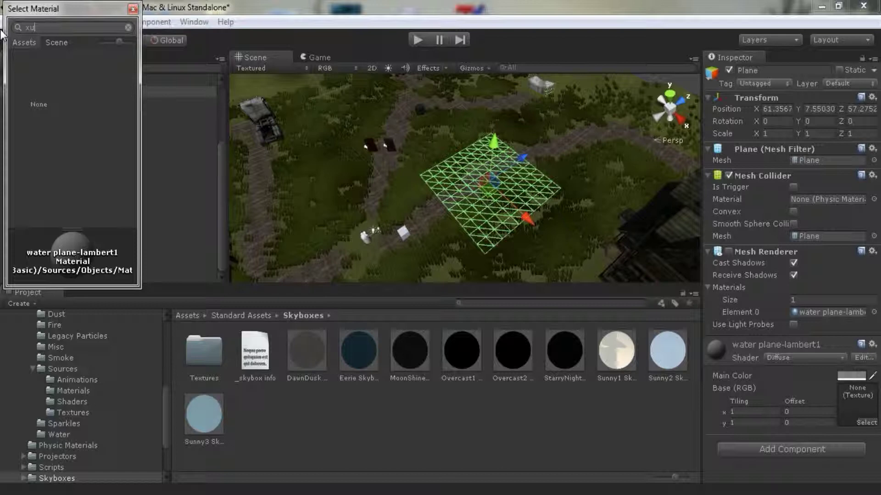
{"action": "key", "text": "BackSpace"}
{"action": "key", "text": "BackSpace"}
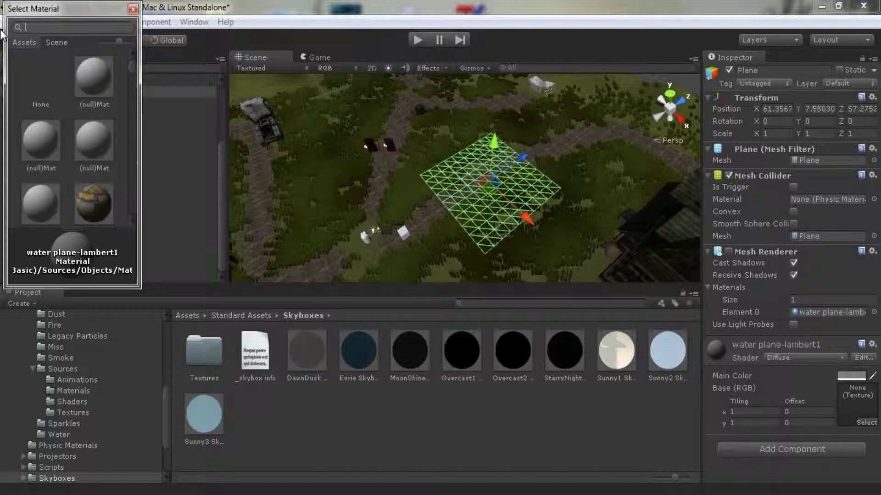
{"action": "type", "text": "glacube"}
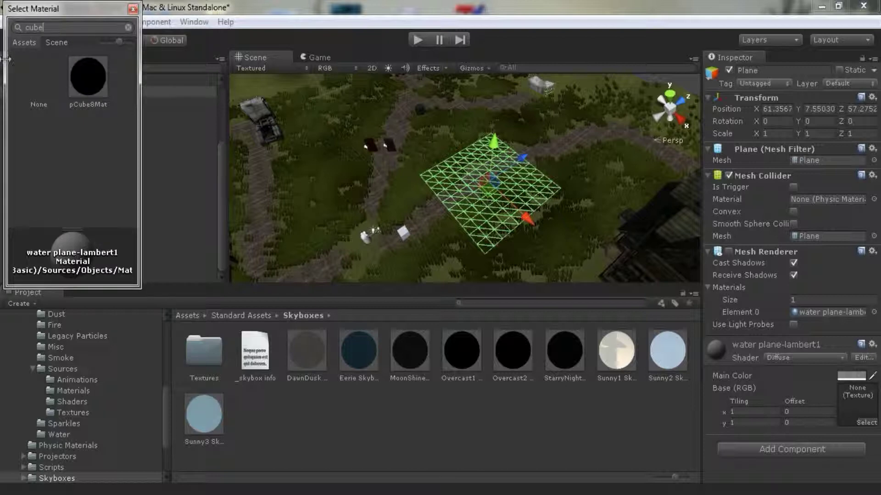
{"action": "left_click", "coordinate": [94, 85]}
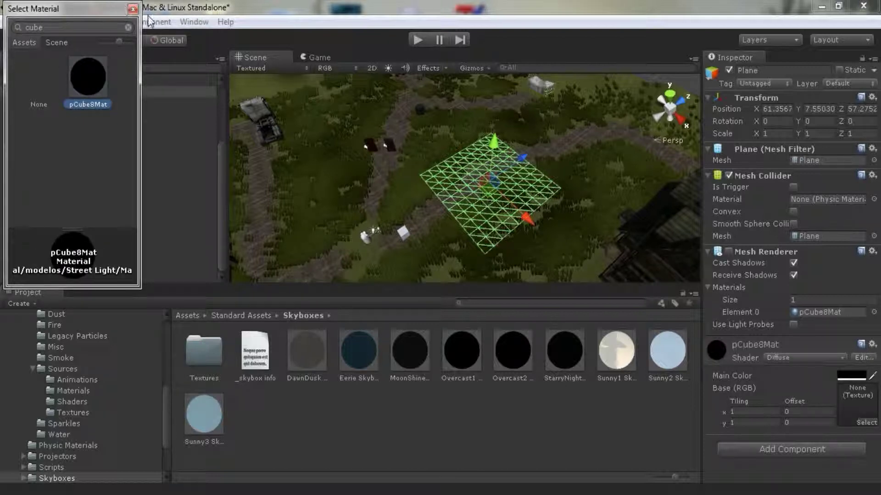
{"action": "left_click", "coordinate": [825, 314]}
Set the Plane's Element 0 material to None
{"action": "left_click", "coordinate": [874, 314]}
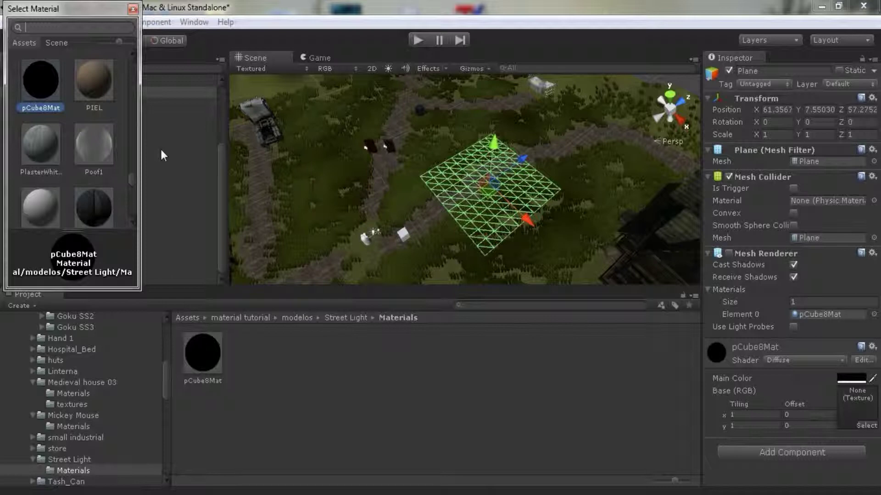
{"action": "left_click_drag", "start_coordinate": [129, 184], "coordinate": [137, 77]}
{"action": "double_click", "coordinate": [38, 79]}
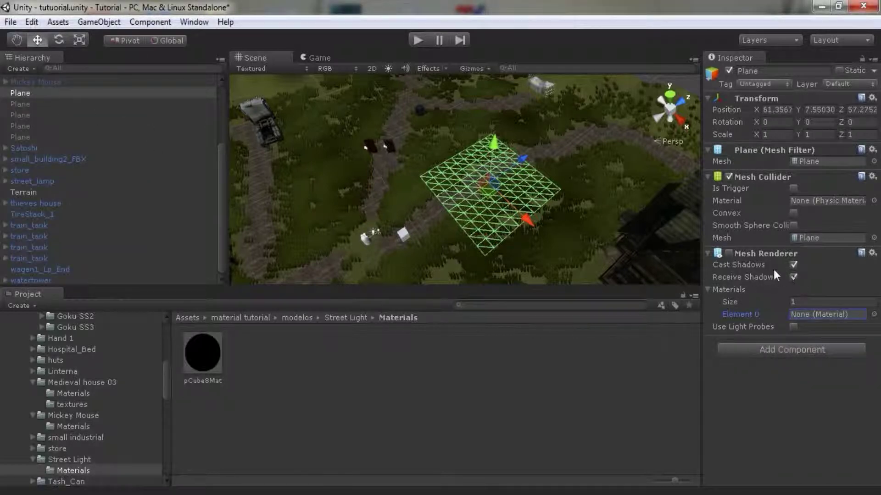
{"action": "left_click", "coordinate": [728, 254]}
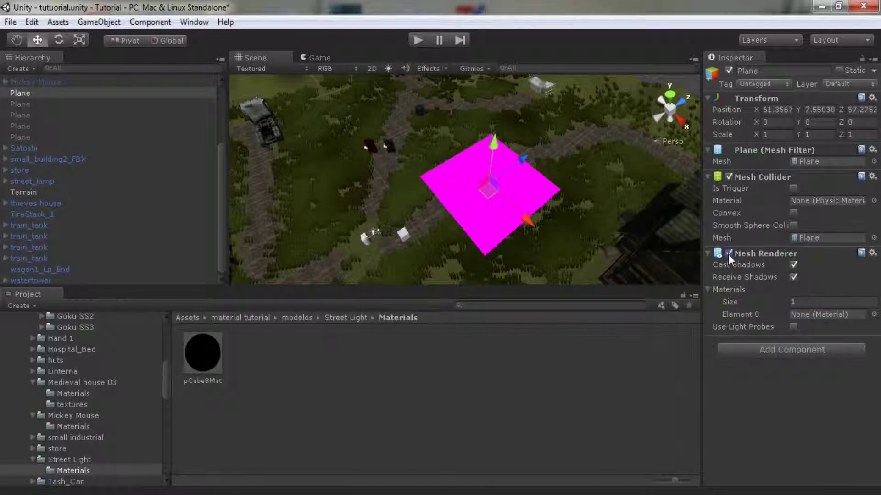
{"action": "left_click", "coordinate": [728, 254]}
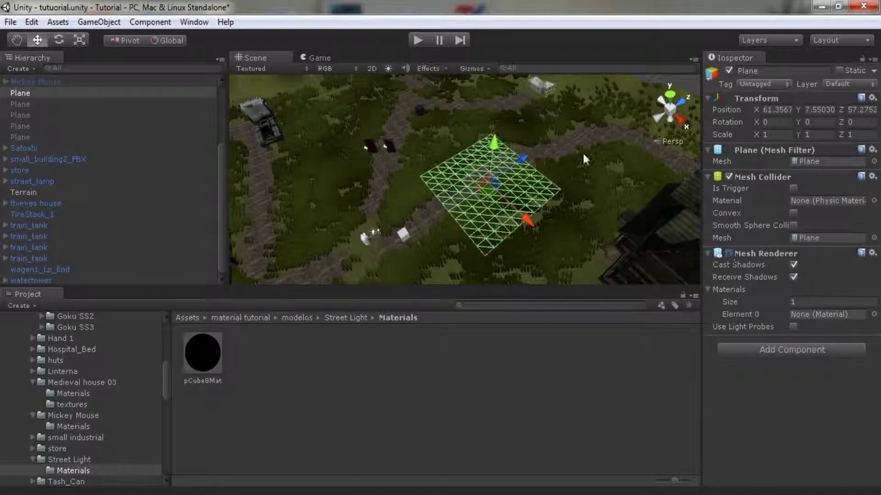
{"action": "scroll", "coordinate": [542, 205], "scroll_direction": "up", "scroll_amount": 5}
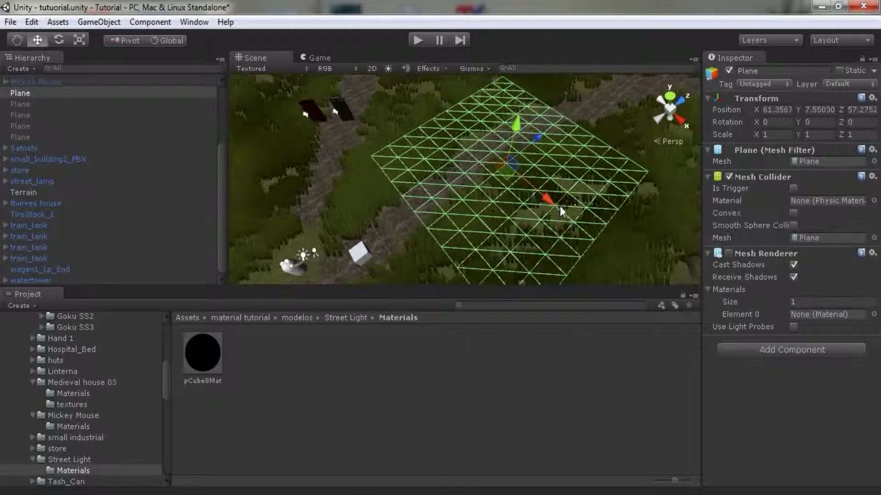
{"action": "left_click", "coordinate": [729, 253]}
{"action": "left_click", "coordinate": [874, 315]}
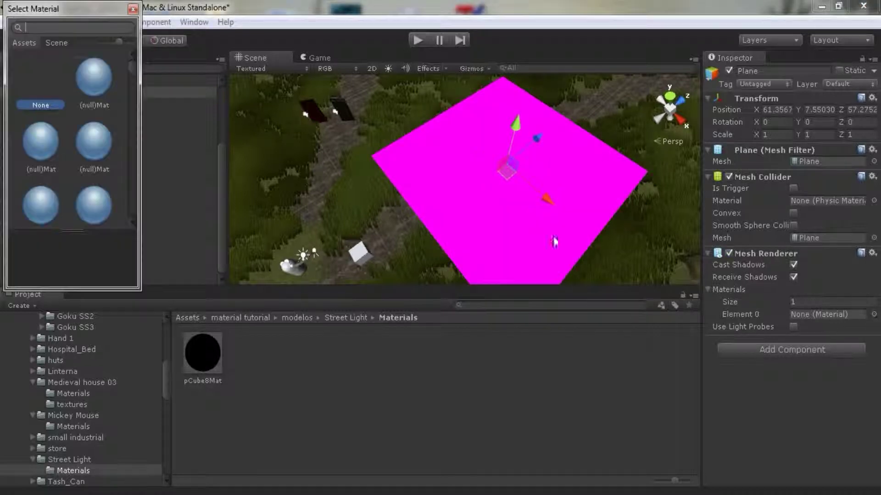
{"action": "double_click", "coordinate": [107, 82]}
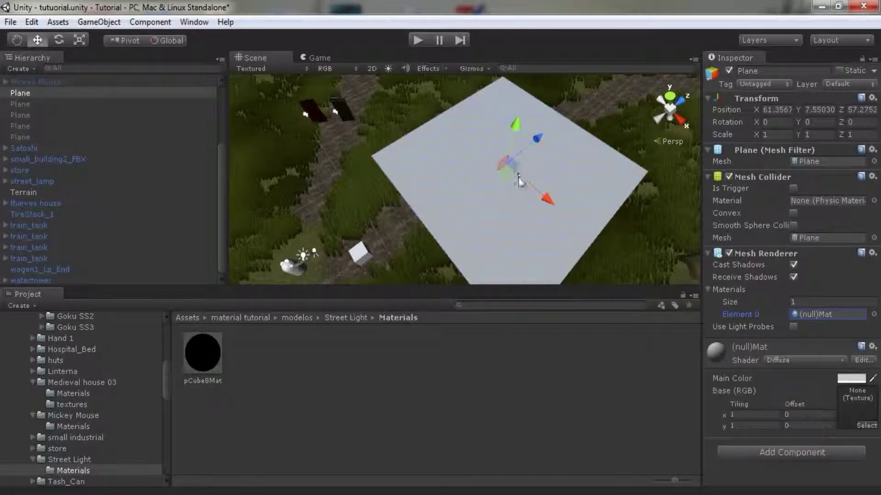
{"action": "left_click", "coordinate": [384, 176]}
{"action": "left_click", "coordinate": [487, 185]}
{"action": "left_click", "coordinate": [874, 314]}
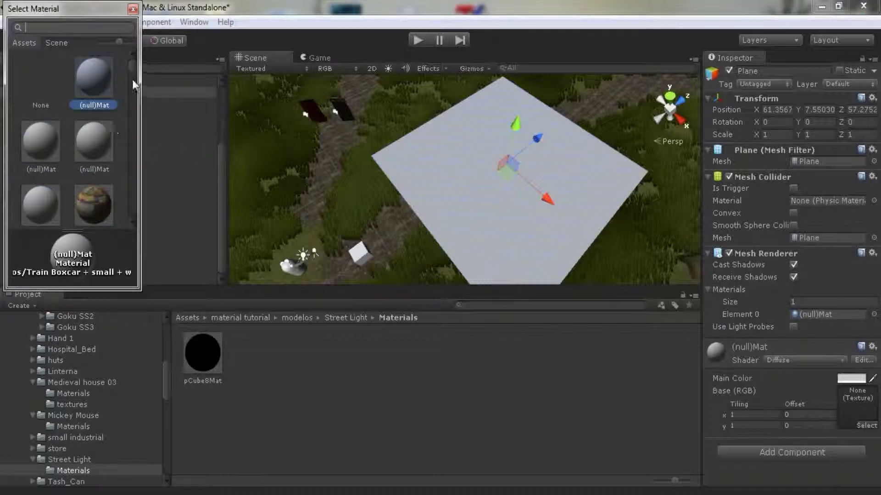
{"action": "double_click", "coordinate": [37, 75]}
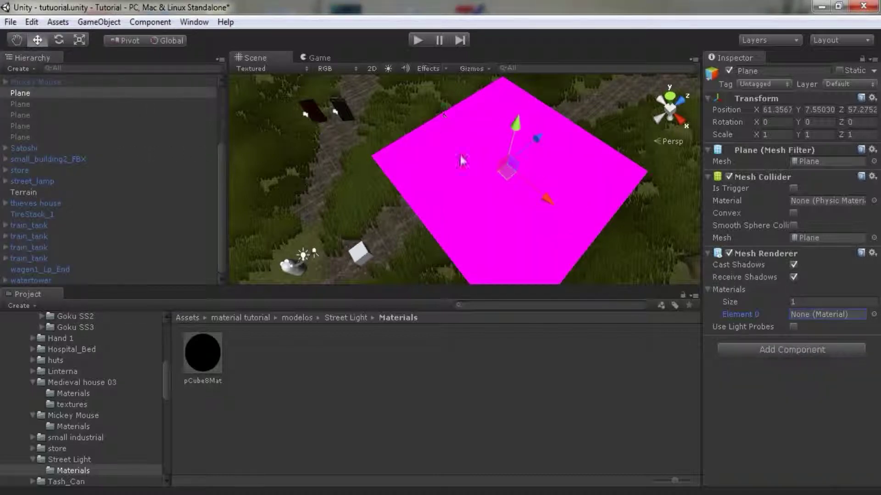
{"action": "left_click", "coordinate": [730, 253]}
Collapse Mesh Renderer and Mesh Collider, then add Particle Animator and Particle Renderer components
{"action": "left_click", "coordinate": [709, 252]}
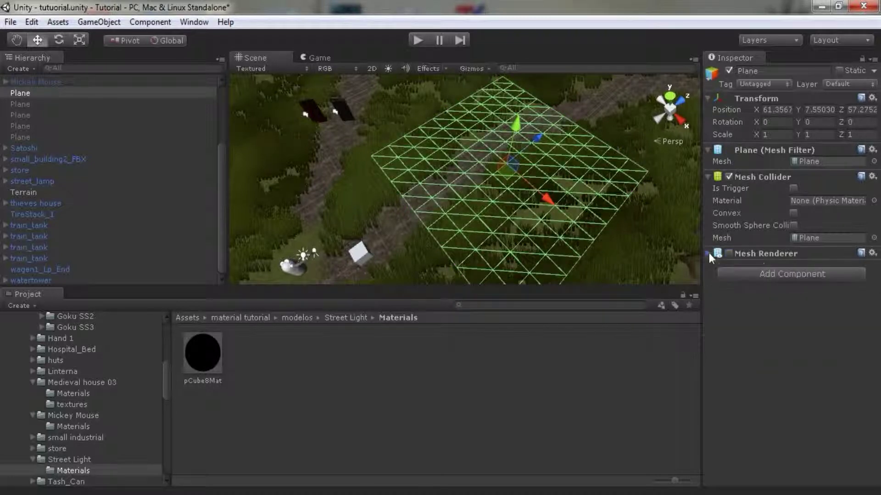
{"action": "left_click", "coordinate": [709, 176]}
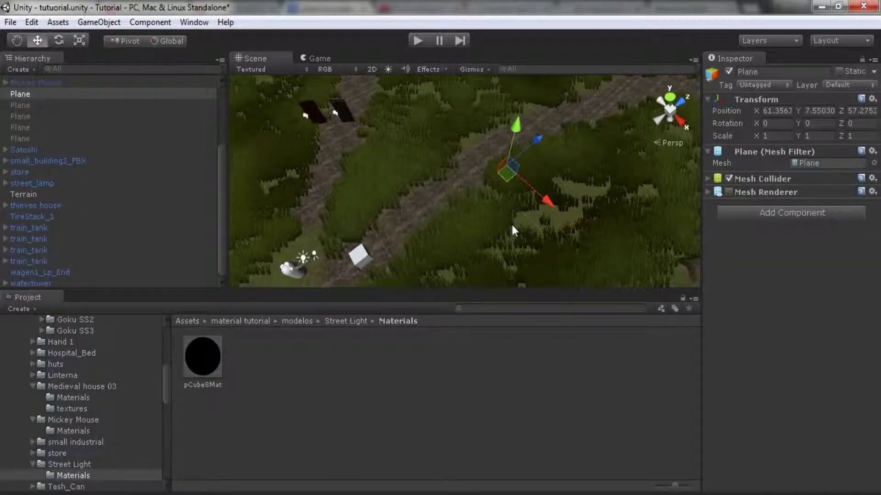
{"action": "left_click", "coordinate": [767, 214]}
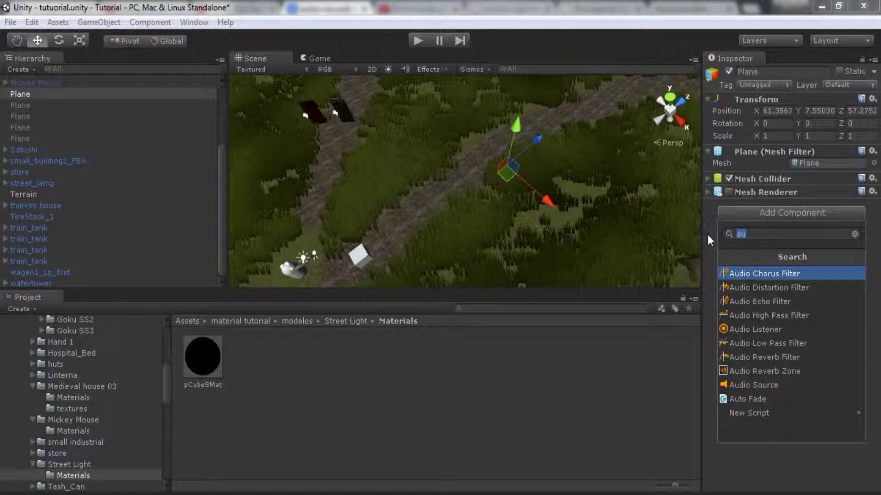
{"action": "type", "text": "part"}
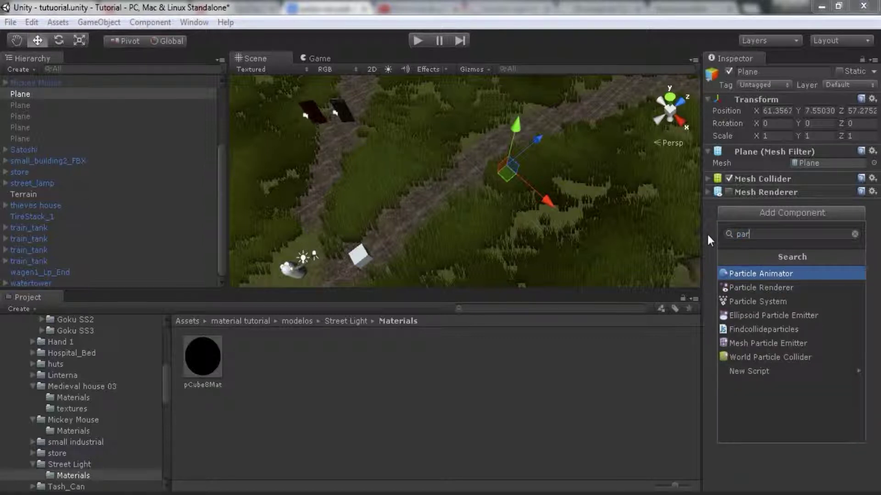
{"action": "key", "text": "Return"}
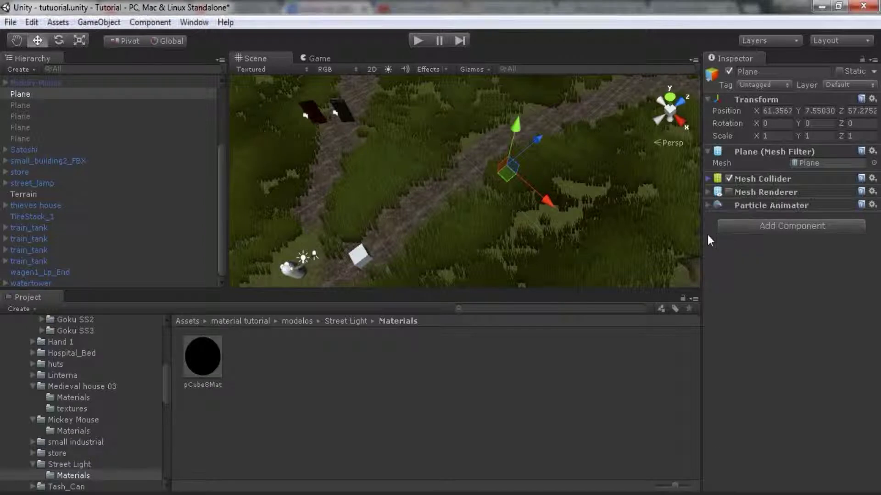
{"action": "left_click", "coordinate": [772, 232]}
{"action": "type", "text": "par"}
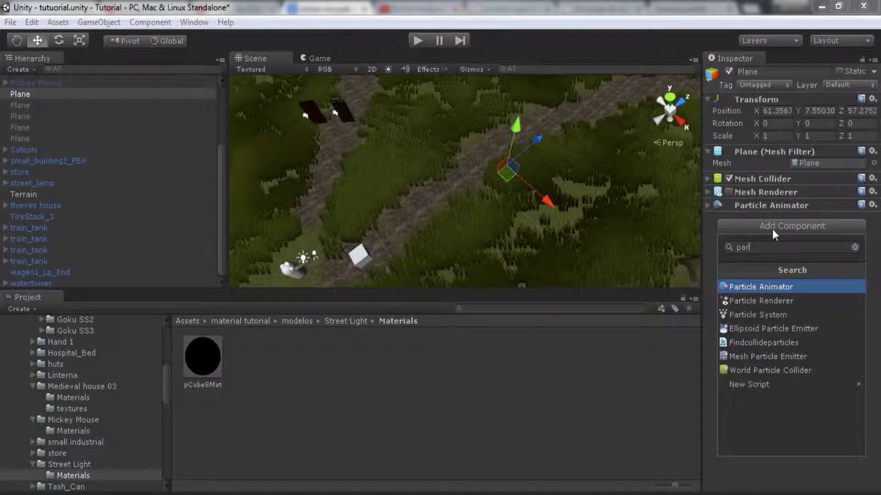
{"action": "key", "text": "Down"}
{"action": "key", "text": "Return"}
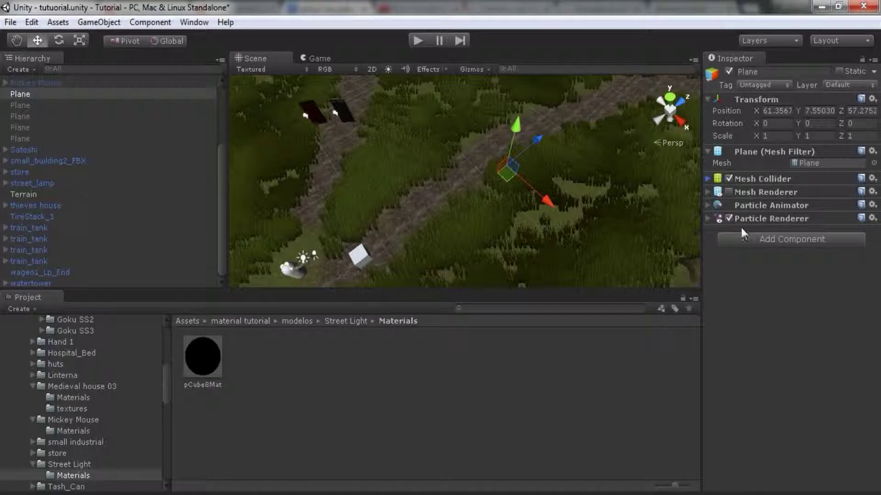
Add Mesh Particle Emitter and World Particle Collider components to the Plane
{"action": "left_click", "coordinate": [774, 241]}
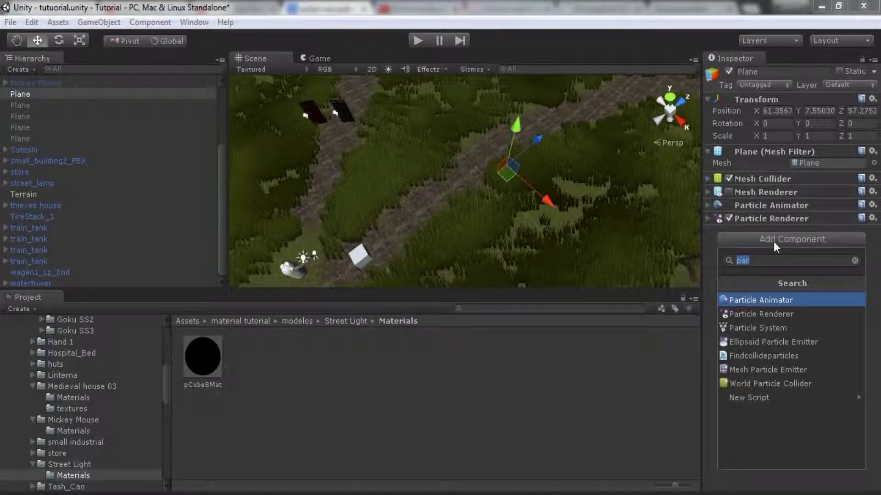
{"action": "type", "text": "mesh"}
{"action": "key", "text": "Down"}
{"action": "key", "text": "Down"}
{"action": "key", "text": "Return"}
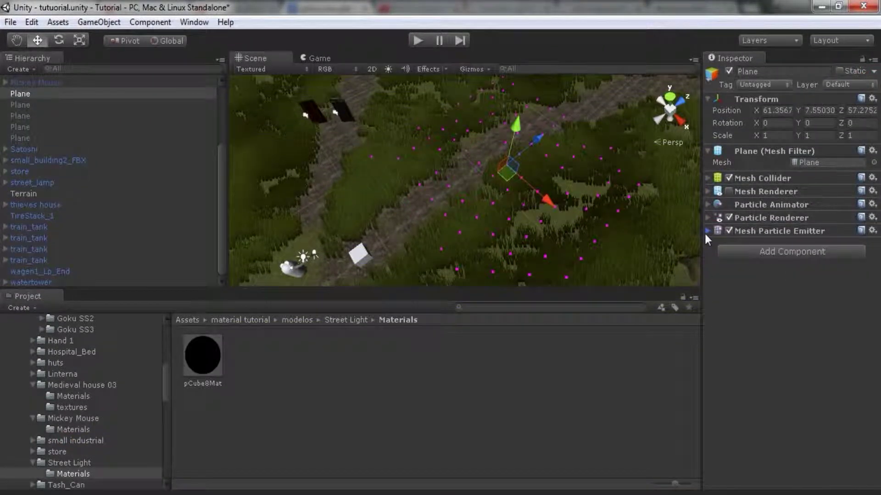
{"action": "left_click", "coordinate": [776, 255]}
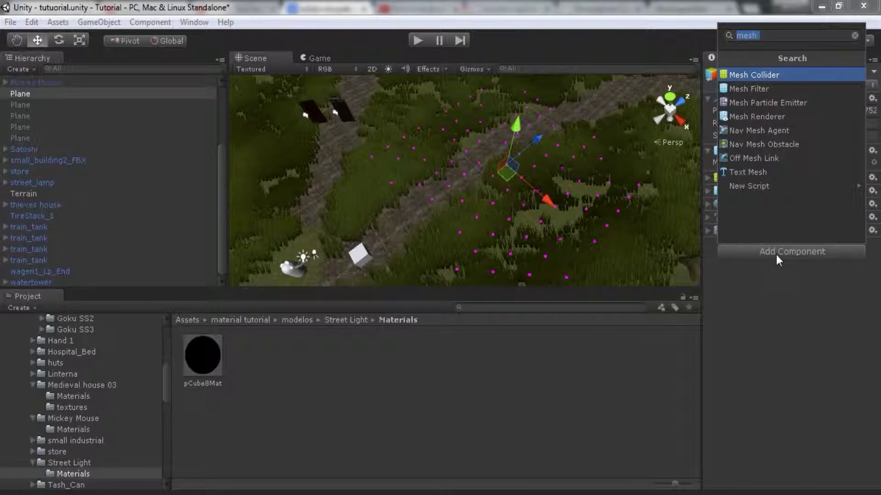
{"action": "type", "text": "world"}
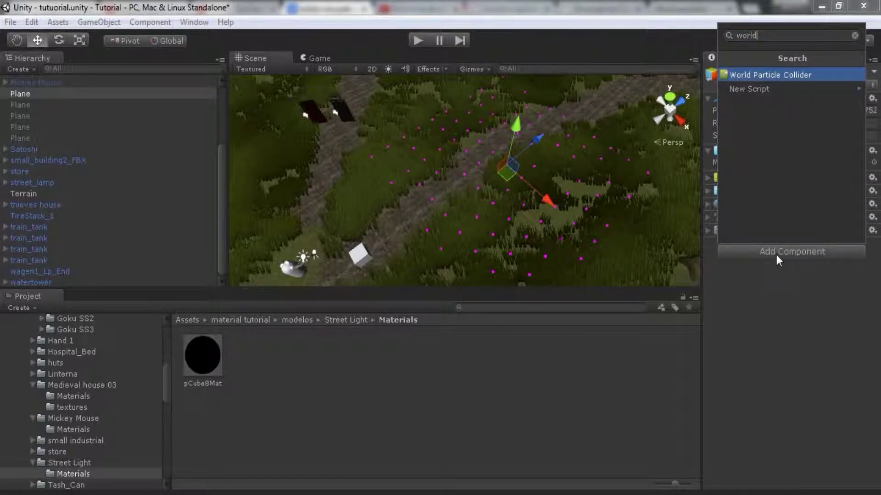
{"action": "type", "text": " par"}
{"action": "key", "text": "Return"}
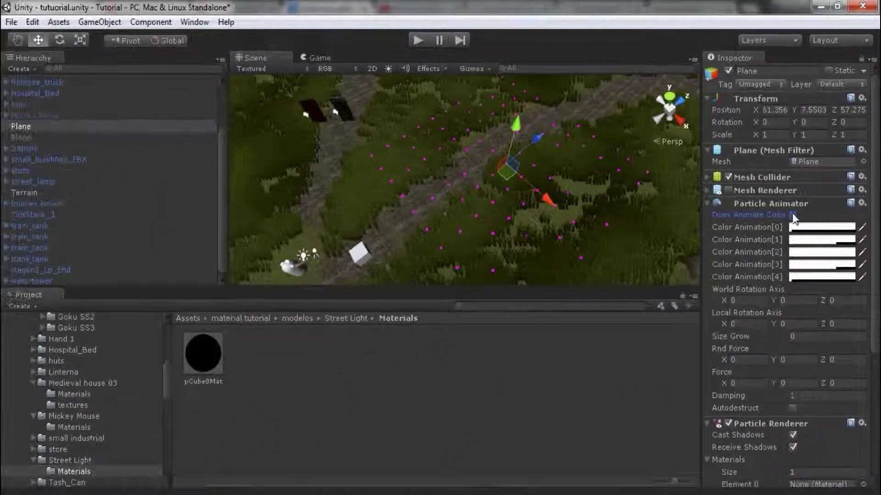
Uncheck Does Animate Color in the Particle Animator and collapse the component
{"action": "left_click", "coordinate": [752, 301]}
{"action": "left_click", "coordinate": [706, 202]}
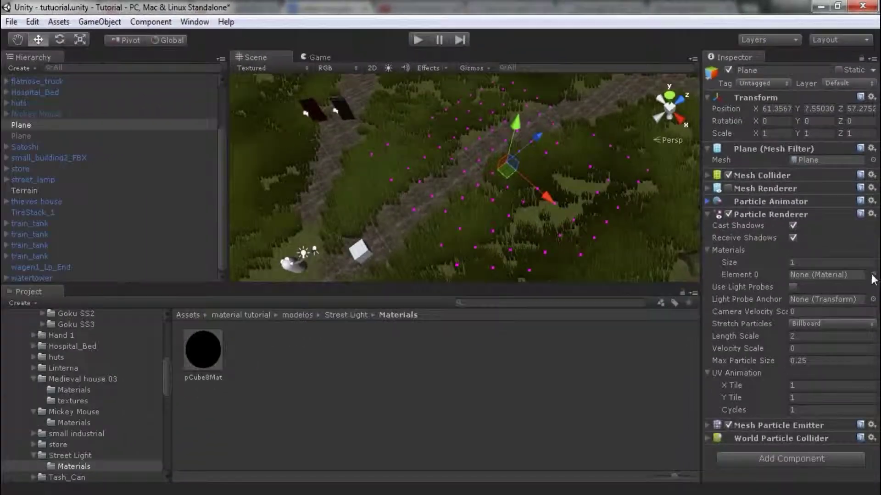
Drag the rainwater material from the lluvia Materials folder into the Particle Renderer's Element 0 slot
{"action": "left_click", "coordinate": [873, 274]}
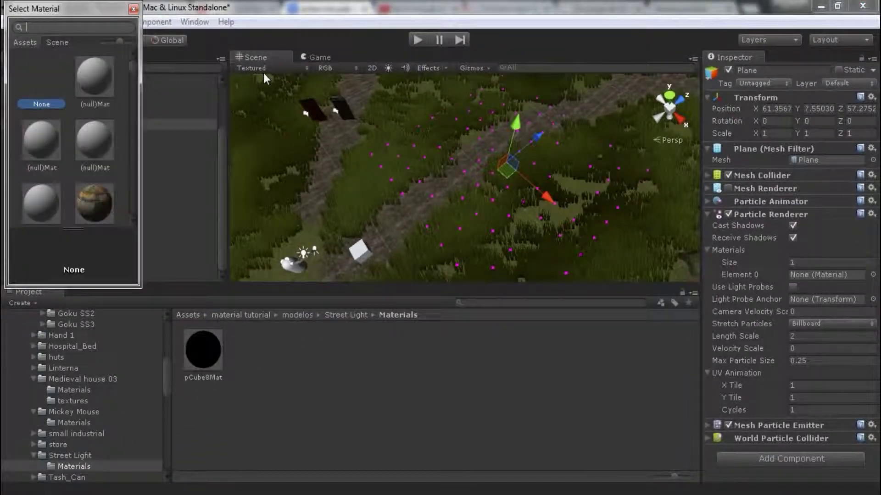
{"action": "left_click", "coordinate": [166, 334]}
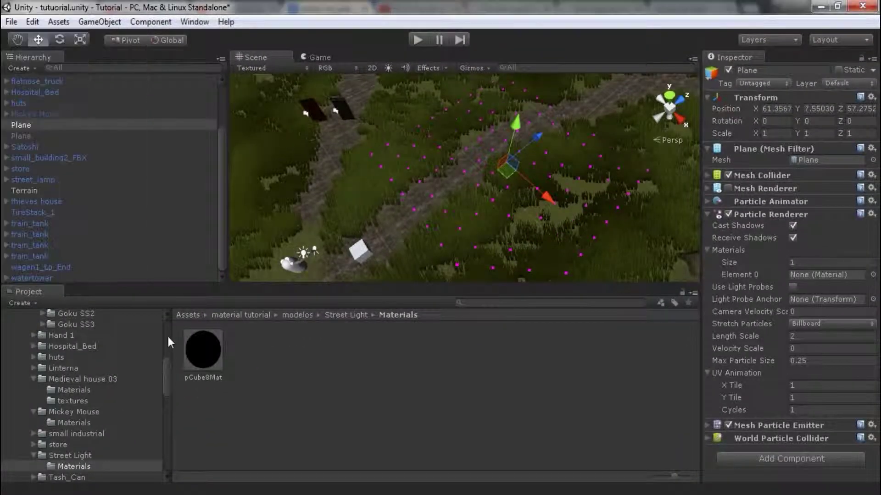
{"action": "scroll", "coordinate": [167, 334], "scroll_direction": "up", "scroll_amount": 5}
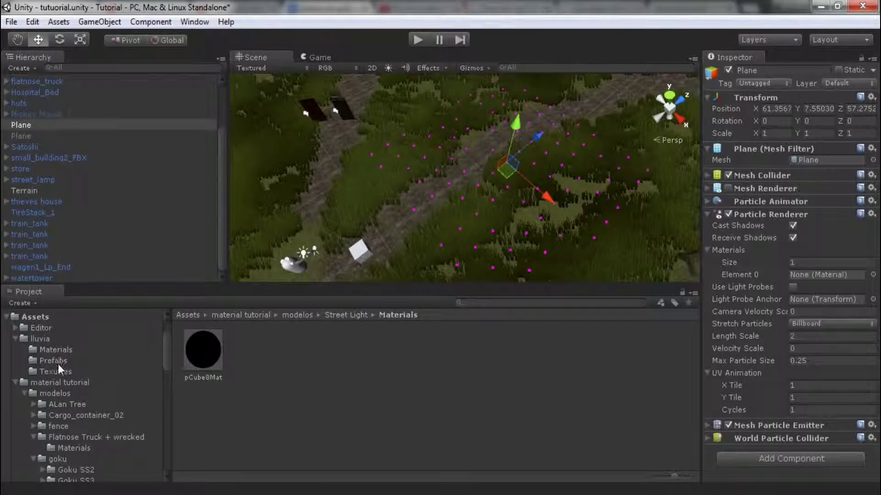
{"action": "left_click", "coordinate": [57, 349]}
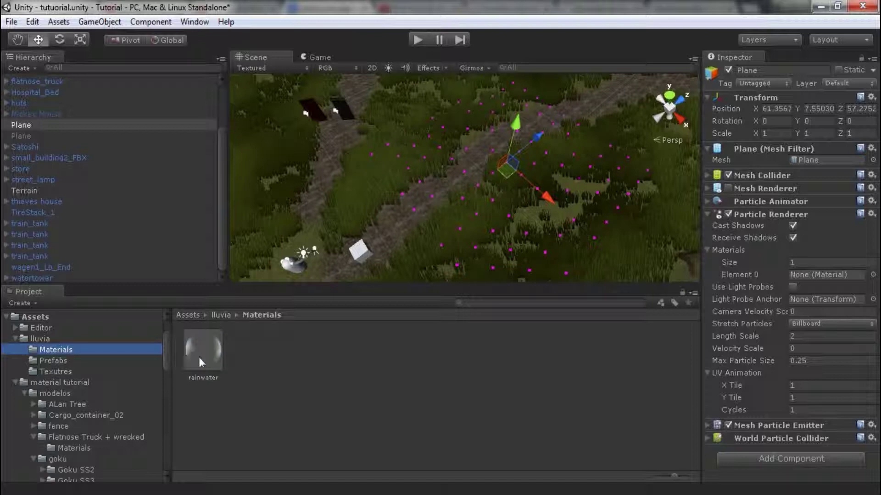
{"action": "left_click_drag", "start_coordinate": [199, 361], "coordinate": [833, 285]}
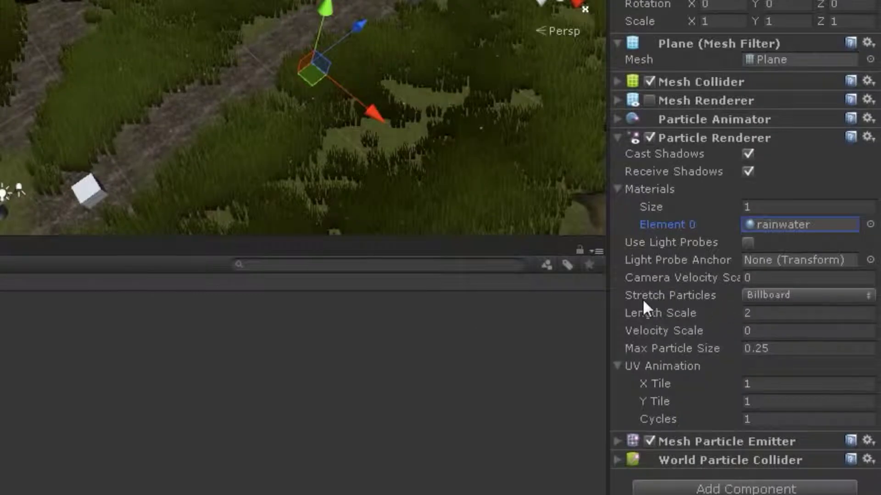
Set the Particle Renderer to Stretched with Length Scale 17 and Max Particle Size 0.025
{"action": "left_click", "coordinate": [788, 296]}
{"action": "left_click", "coordinate": [765, 362]}
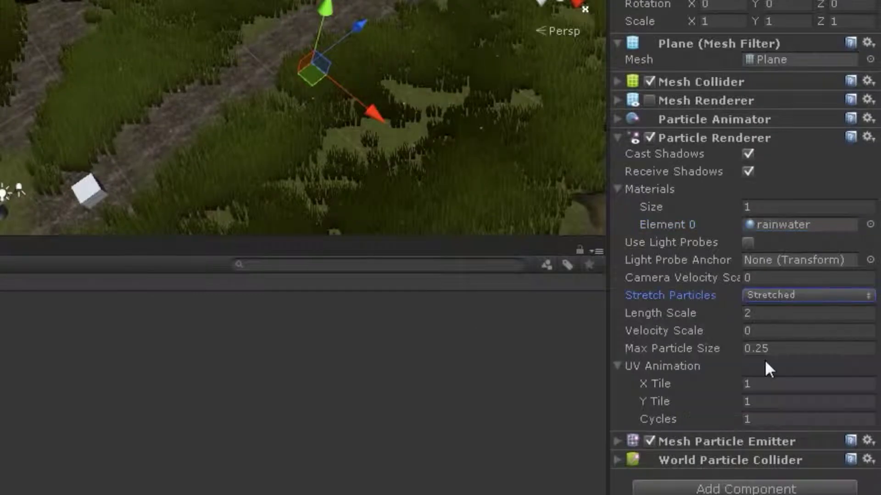
{"action": "left_click", "coordinate": [779, 313]}
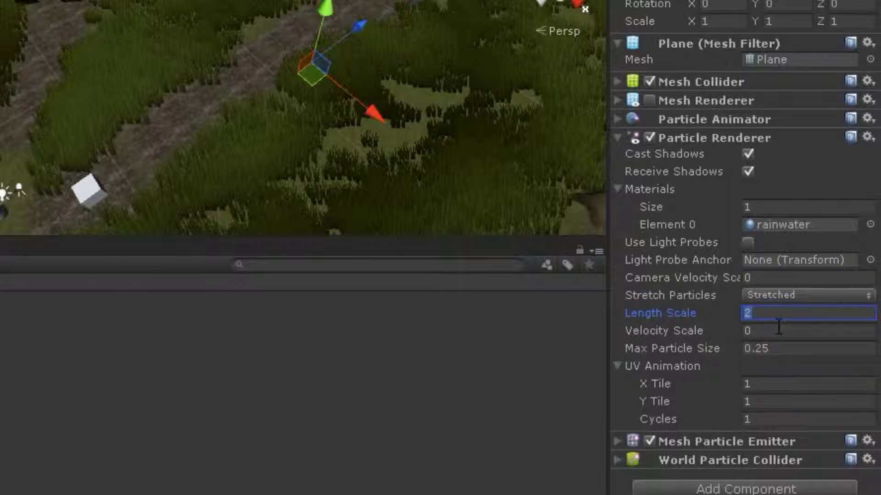
{"action": "type", "text": "17"}
{"action": "left_click", "coordinate": [760, 327]}
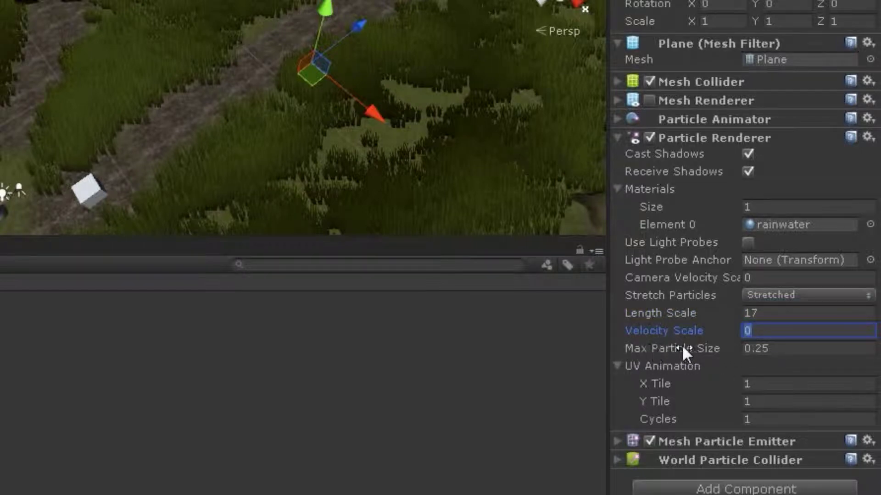
{"action": "left_click", "coordinate": [759, 348]}
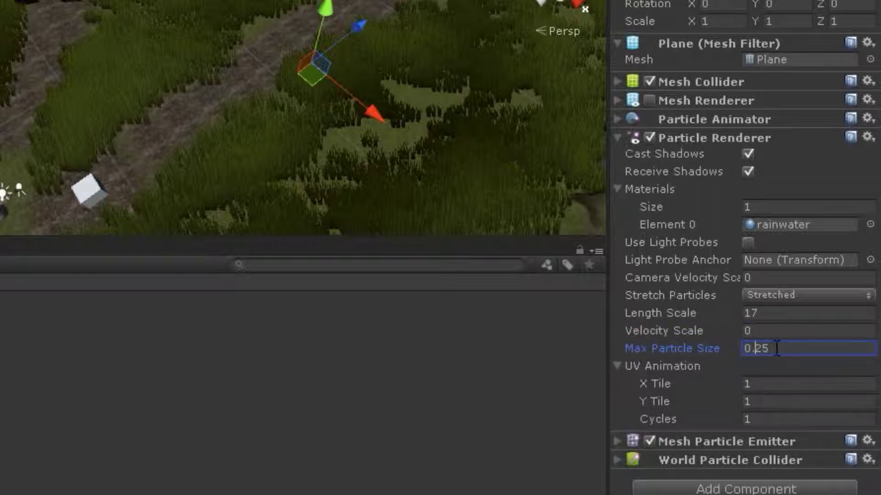
{"action": "type", "text": "0"}
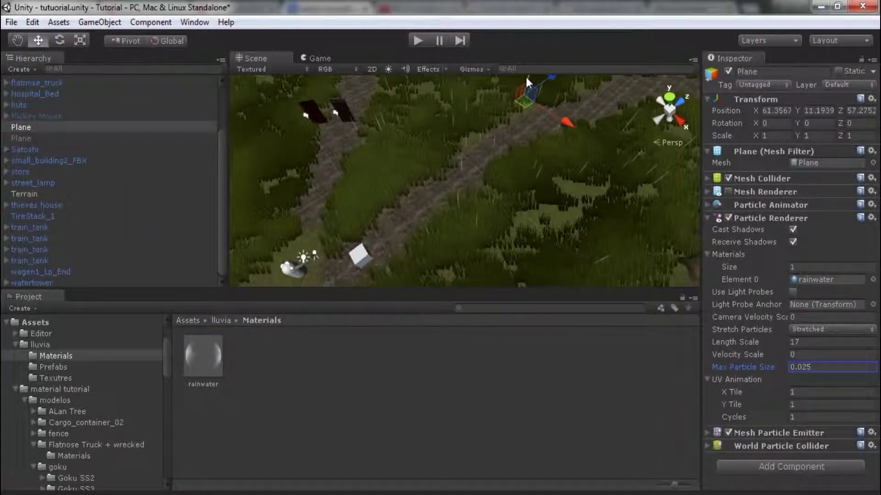
Tilt the view and adjust the rain Plane's height until Position Y is about 10.86
{"action": "right_click_drag", "start_coordinate": [542, 195], "coordinate": [536, 126]}
{"action": "mouse_move", "coordinate": [536, 127]}
{"action": "left_mouse_down"}
{"action": "mouse_move", "coordinate": [535, 101]}
{"action": "mouse_move", "coordinate": [539, 109]}
{"action": "left_mouse_up"}
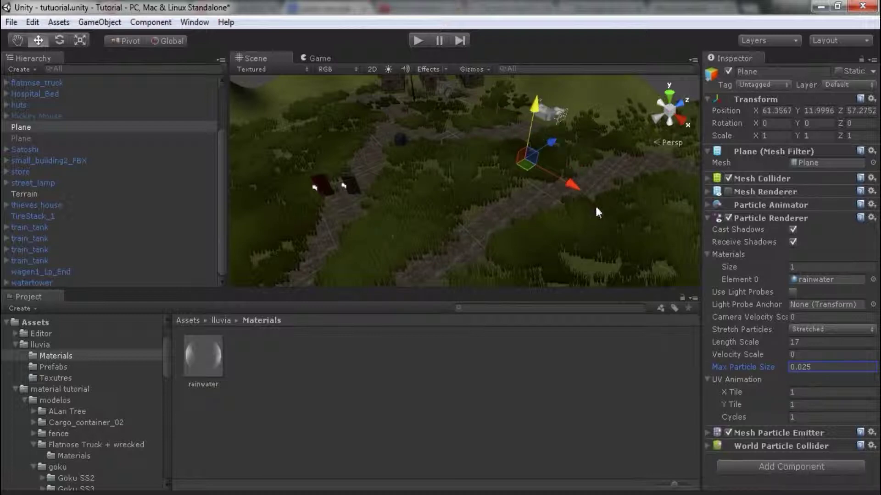
{"action": "mouse_move", "coordinate": [527, 105]}
{"action": "left_mouse_down"}
{"action": "mouse_move", "coordinate": [528, 261]}
{"action": "mouse_move", "coordinate": [500, 266]}
{"action": "mouse_move", "coordinate": [533, 238]}
{"action": "mouse_move", "coordinate": [529, 212]}
{"action": "left_mouse_up"}
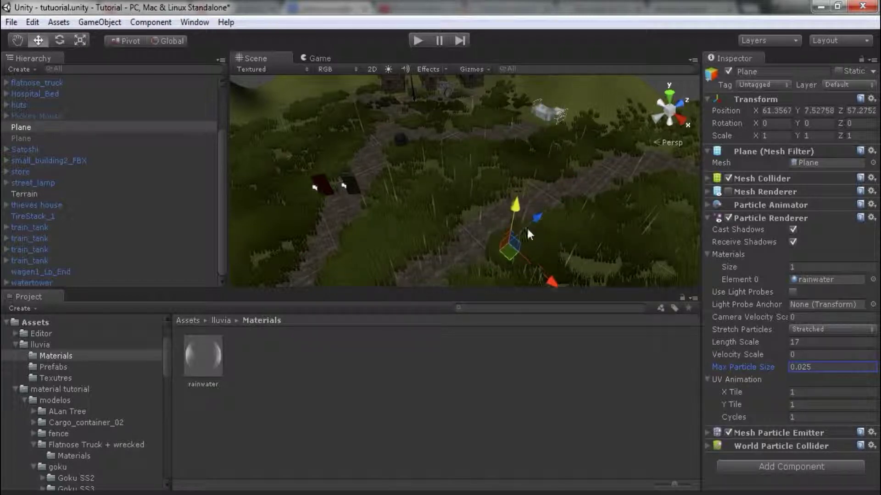
{"action": "mouse_move", "coordinate": [528, 212]}
{"action": "left_mouse_down"}
{"action": "mouse_move", "coordinate": [522, 190]}
{"action": "mouse_move", "coordinate": [544, 200]}
{"action": "mouse_move", "coordinate": [527, 155]}
{"action": "mouse_move", "coordinate": [540, 155]}
{"action": "left_mouse_up"}
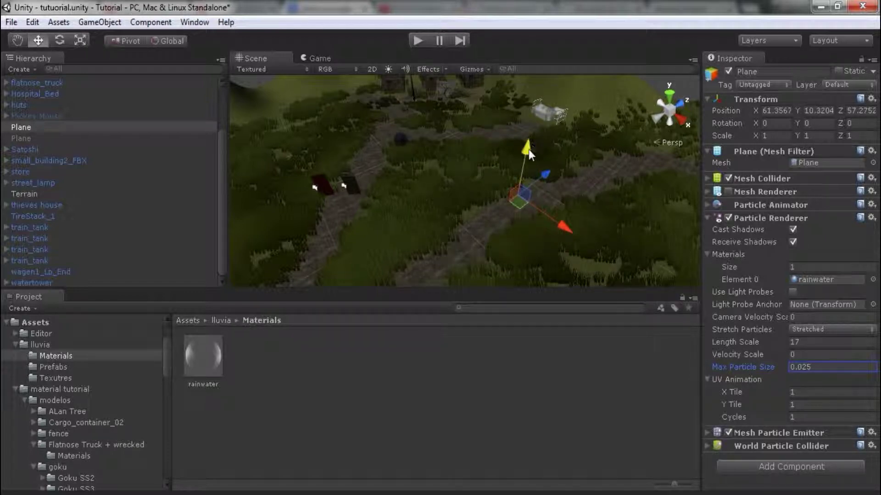
{"action": "mouse_move", "coordinate": [539, 151]}
{"action": "left_mouse_down"}
{"action": "mouse_move", "coordinate": [532, 140]}
{"action": "mouse_move", "coordinate": [529, 188]}
{"action": "mouse_move", "coordinate": [506, 220]}
{"action": "mouse_move", "coordinate": [521, 170]}
{"action": "left_mouse_up"}
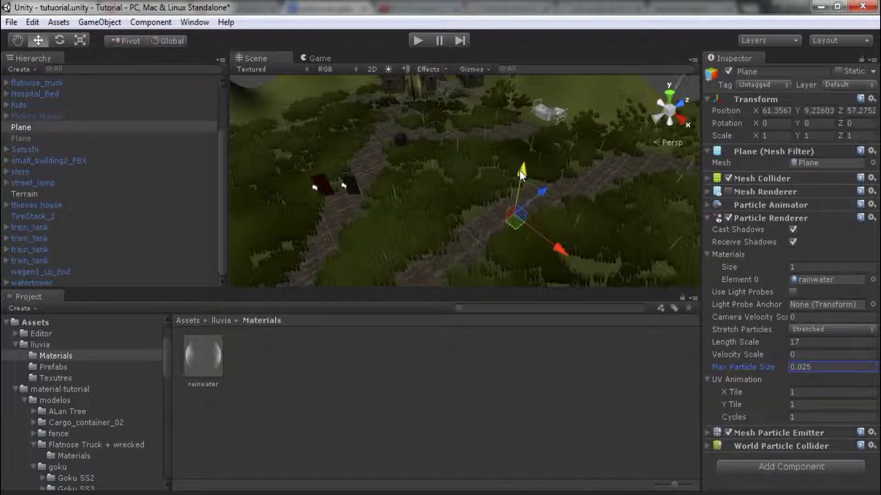
{"action": "left_click_drag", "start_coordinate": [521, 168], "coordinate": [529, 147]}
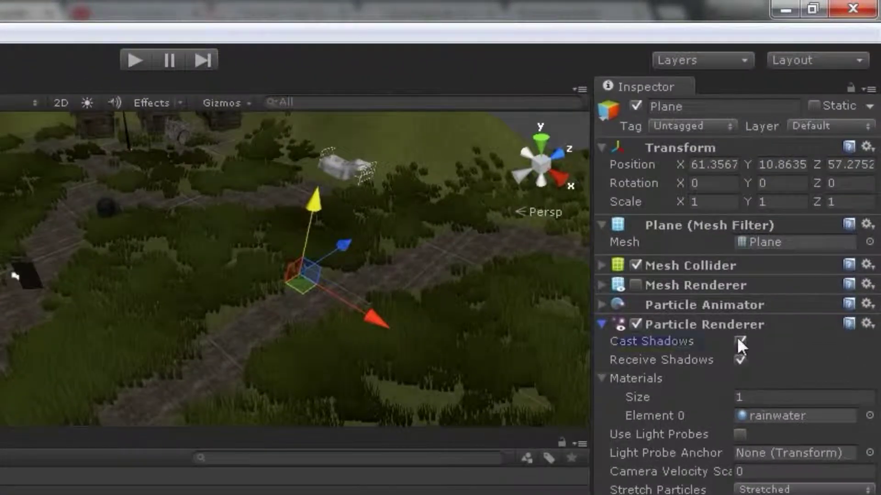
Turn off Cast Shadows and Receive Shadows for the rain particles
{"action": "left_click", "coordinate": [740, 342]}
{"action": "left_click", "coordinate": [741, 358]}
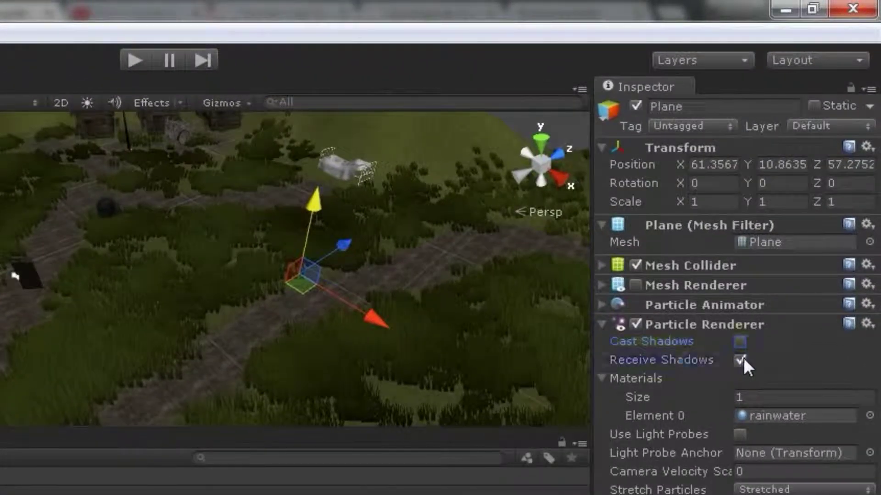
{"action": "left_click", "coordinate": [601, 324]}
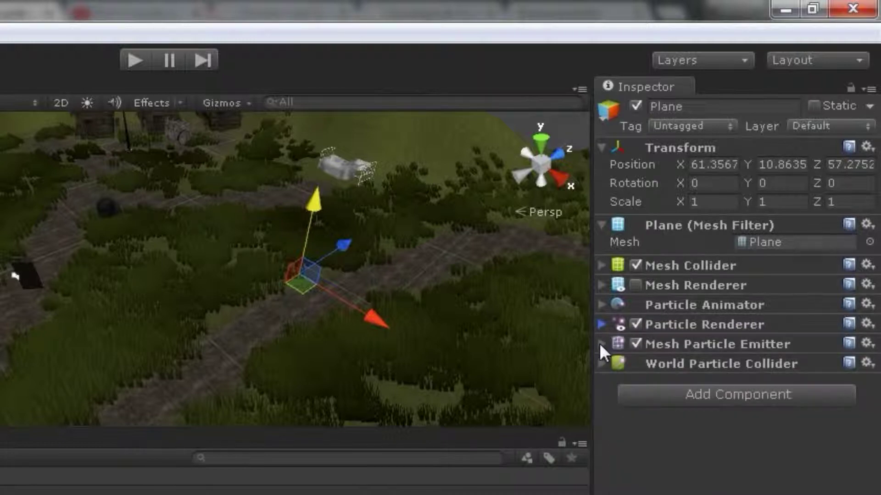
Set the Mesh Particle Emitter to Min Size 0.25, Max Energy 4, and Emission 100 to 1000
{"action": "left_click", "coordinate": [600, 344]}
{"action": "type", "text": "0.25"}
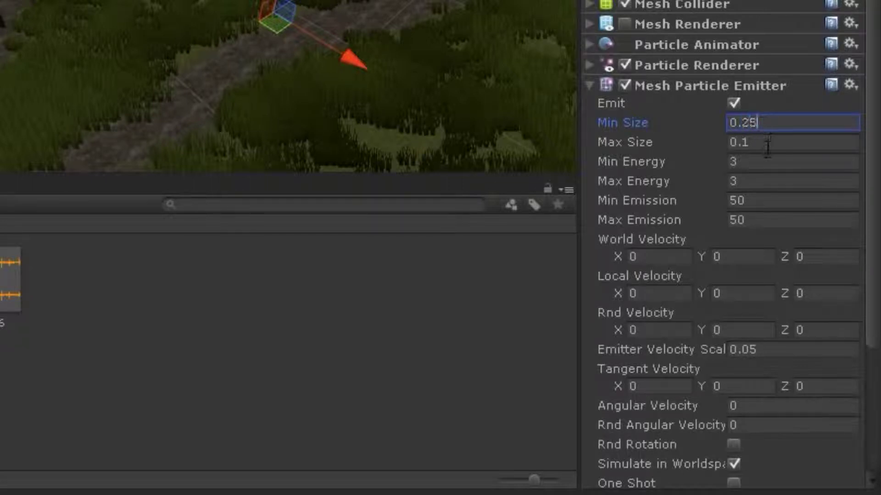
{"action": "left_click", "coordinate": [741, 144]}
{"action": "type", "text": "25"}
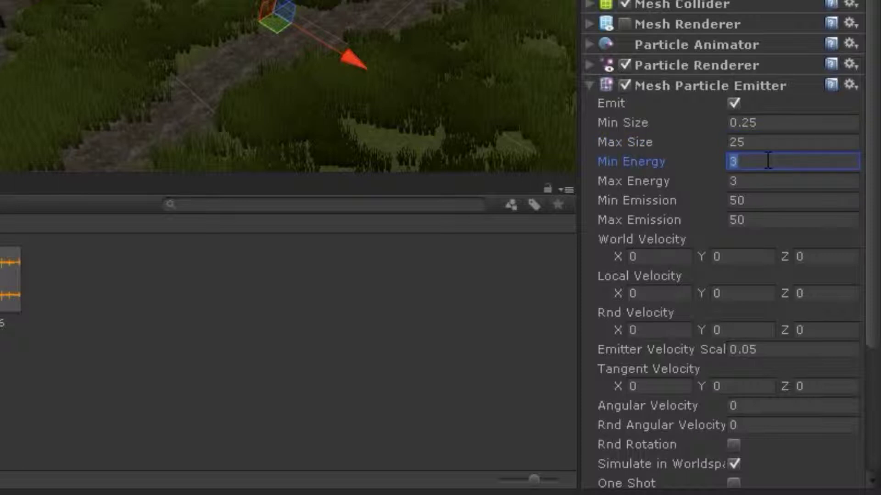
{"action": "left_click", "coordinate": [763, 187]}
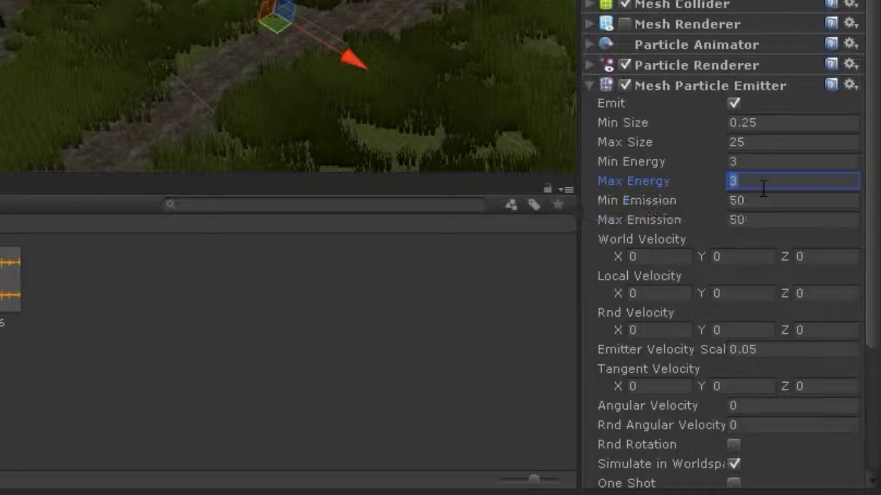
{"action": "type", "text": "4"}
{"action": "key", "text": "Tab"}
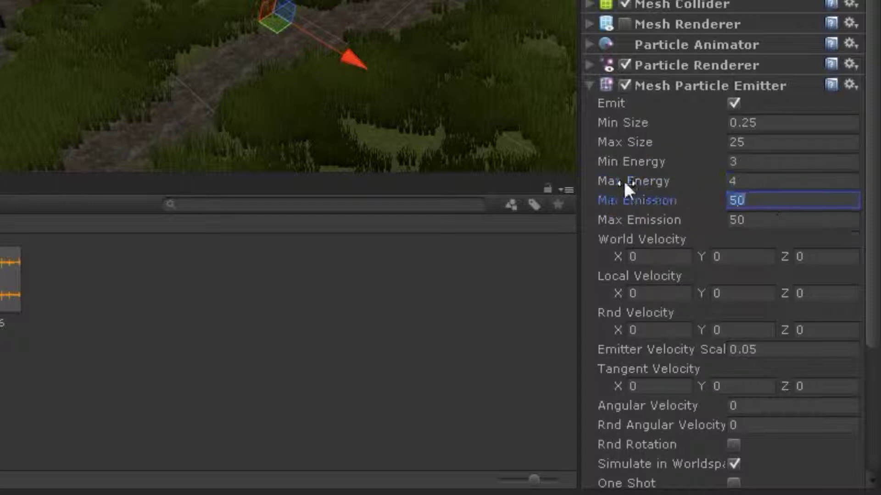
{"action": "type", "text": "100"}
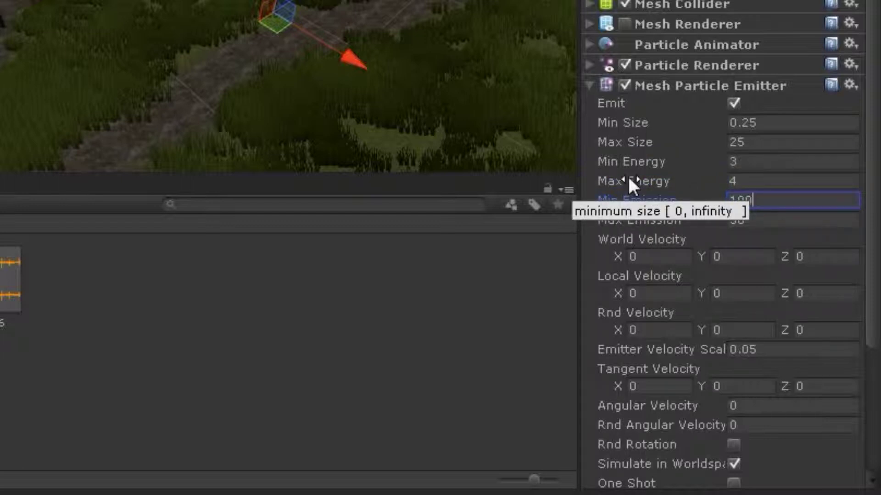
{"action": "key", "text": "Tab"}
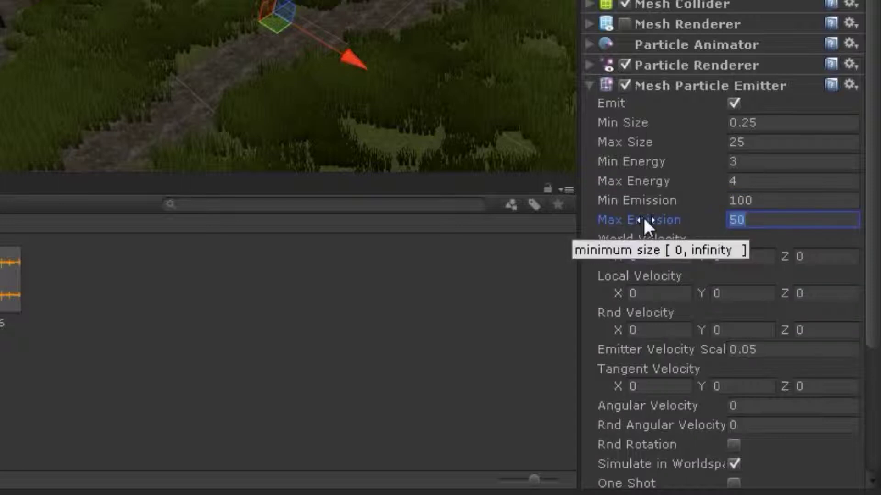
{"action": "type", "text": "1000"}
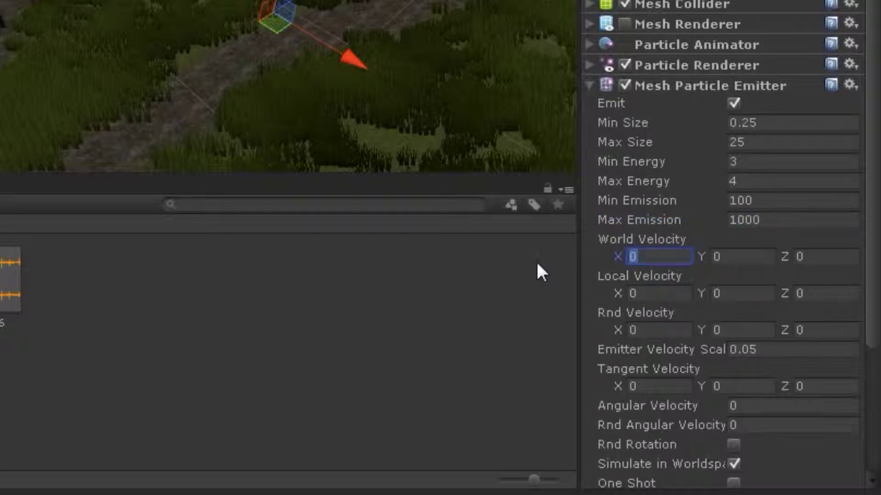
{"action": "type", "text": "3"}
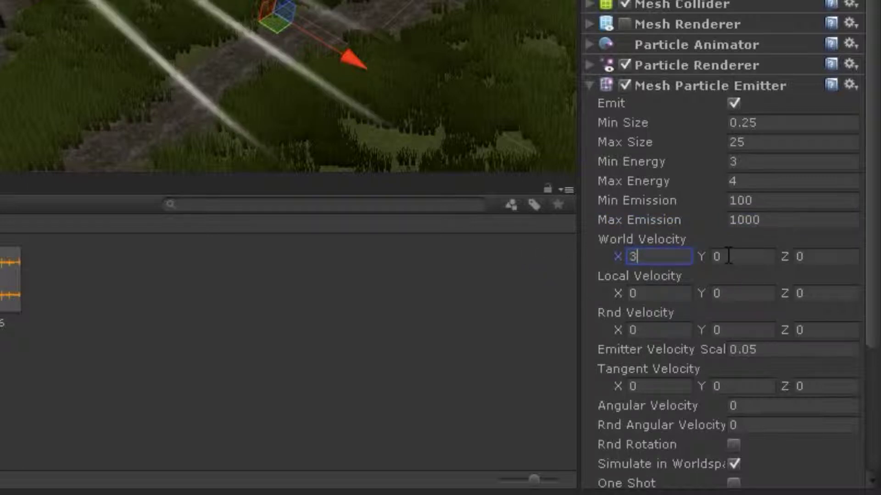
Set the Mesh Particle Emitter's World Velocity to X 3, Y -100, Z 3
{"action": "key", "text": "Tab"}
{"action": "type", "text": "-1"}
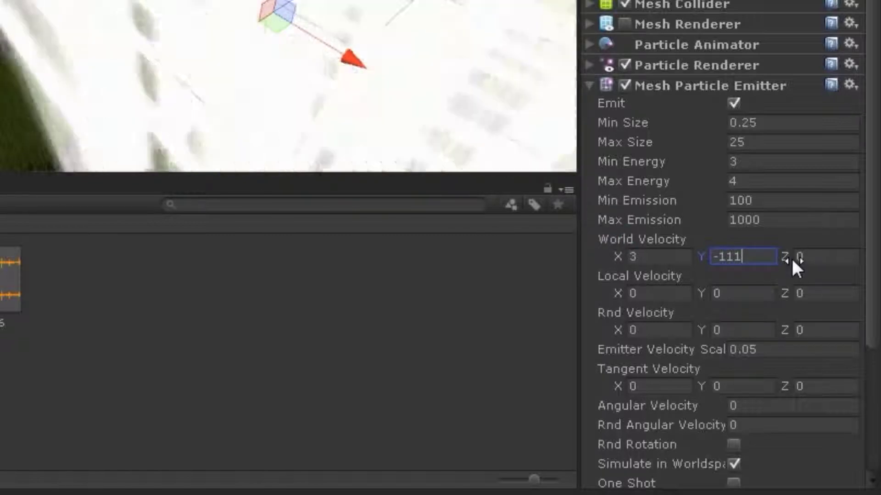
{"action": "type", "text": "00"}
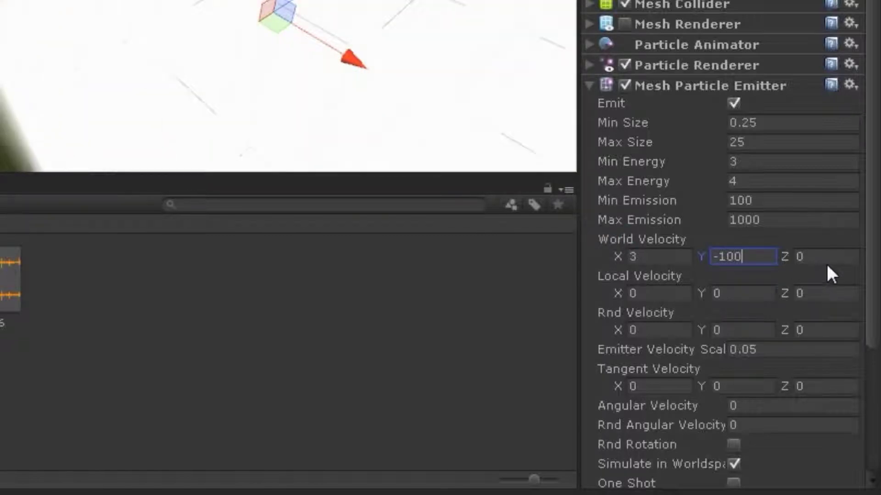
{"action": "left_click", "coordinate": [823, 255]}
{"action": "type", "text": "30"}
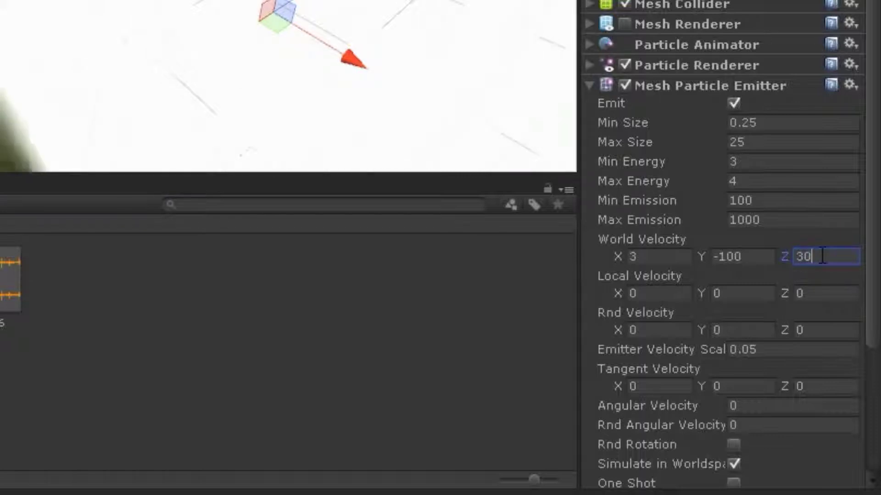
{"action": "key", "text": "BackSpace"}
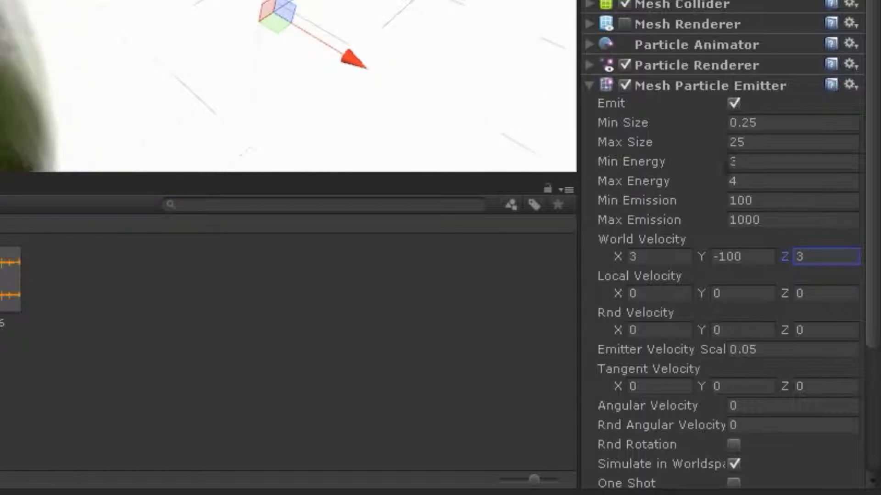
Set Max Size to 0.25 and start entering Emitter Velocity Scale 3
{"action": "double_click", "coordinate": [756, 142]}
{"action": "type", "text": "0.8"}
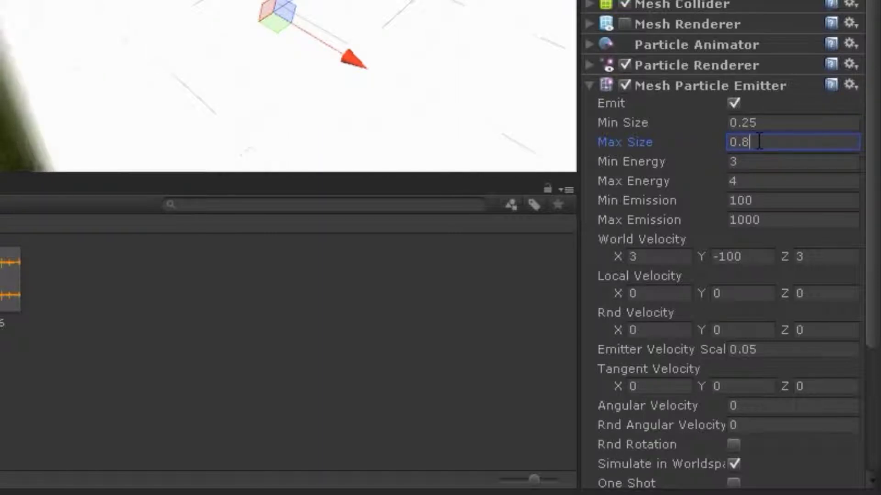
{"action": "key", "text": "BackSpace"}
{"action": "type", "text": "25"}
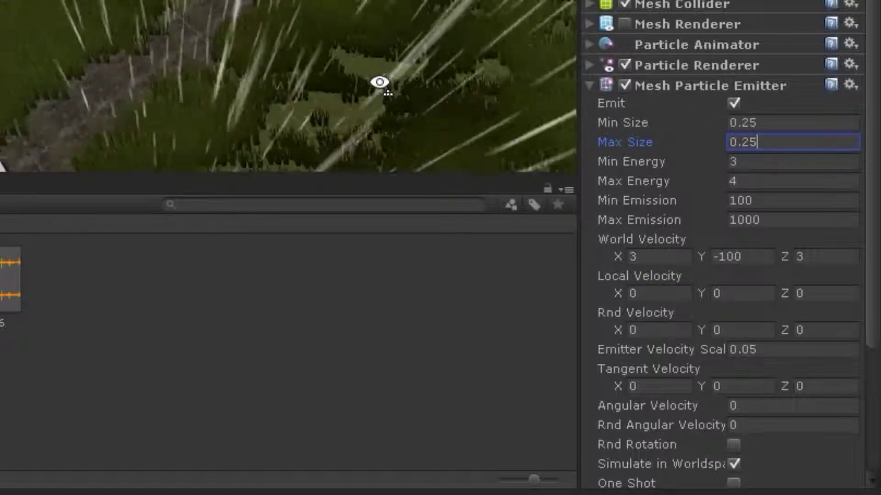
{"action": "mouse_move", "coordinate": [387, 55]}
{"action": "right_mouse_down"}
{"action": "mouse_move", "coordinate": [370, 75]}
{"action": "mouse_move", "coordinate": [413, 55]}
{"action": "right_mouse_up"}
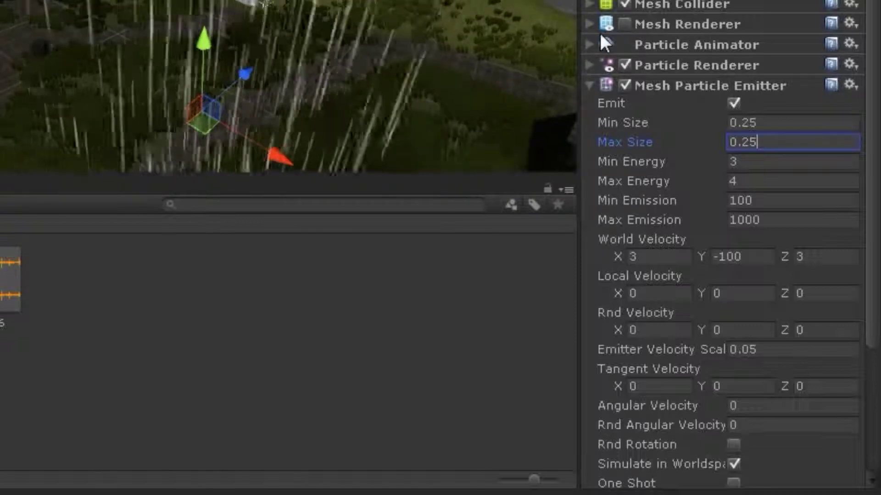
{"action": "left_click", "coordinate": [780, 349]}
{"action": "type", "text": "3"}
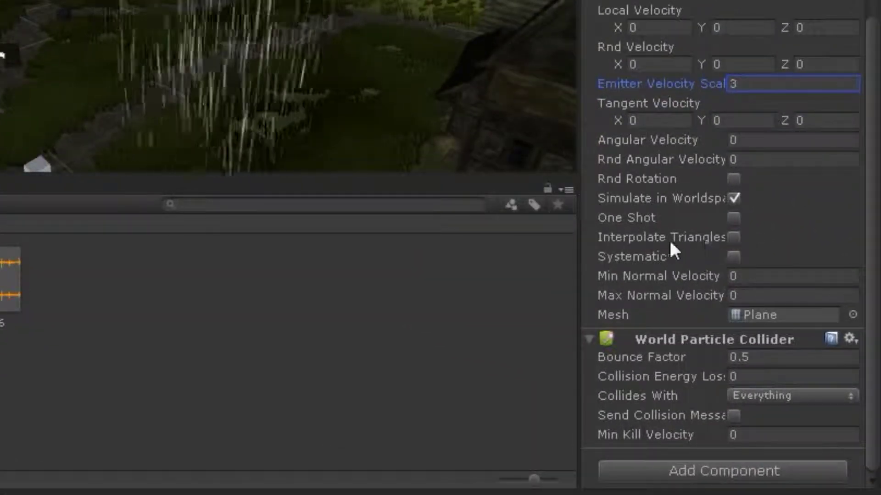
Enable triangle interpolation; set Bounce Factor 4, Collision Energy Loss -6, Min Kill Velocity 5
{"action": "left_click", "coordinate": [733, 237]}
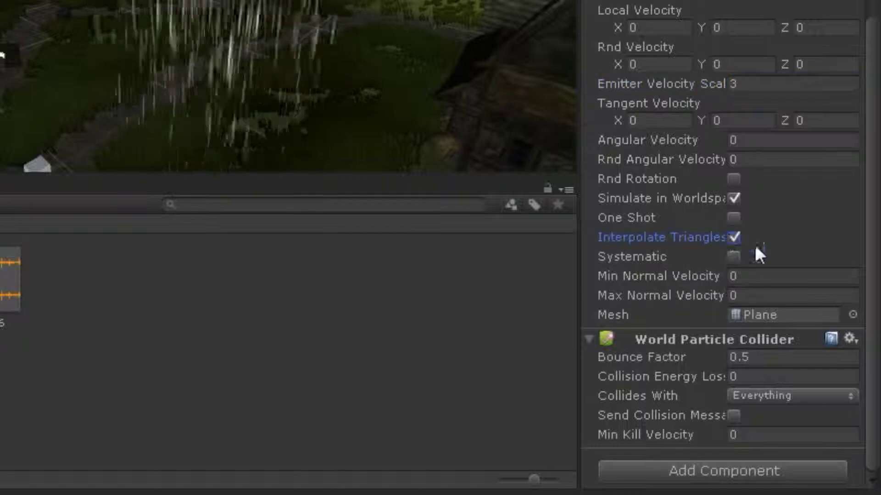
{"action": "left_click", "coordinate": [774, 359]}
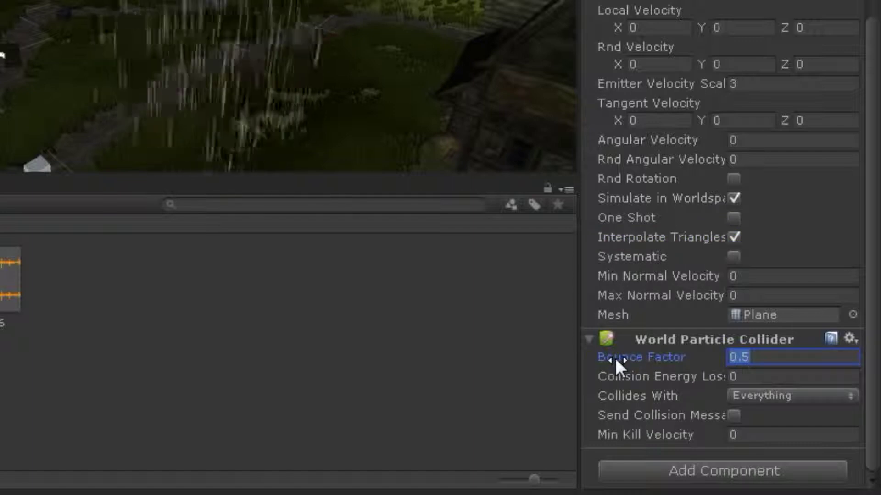
{"action": "type", "text": "4"}
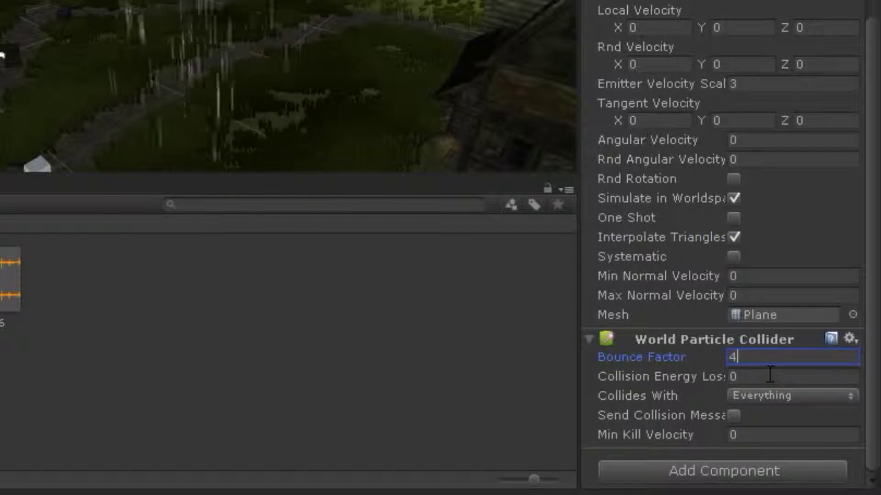
{"action": "left_click", "coordinate": [769, 373]}
{"action": "type", "text": "-6"}
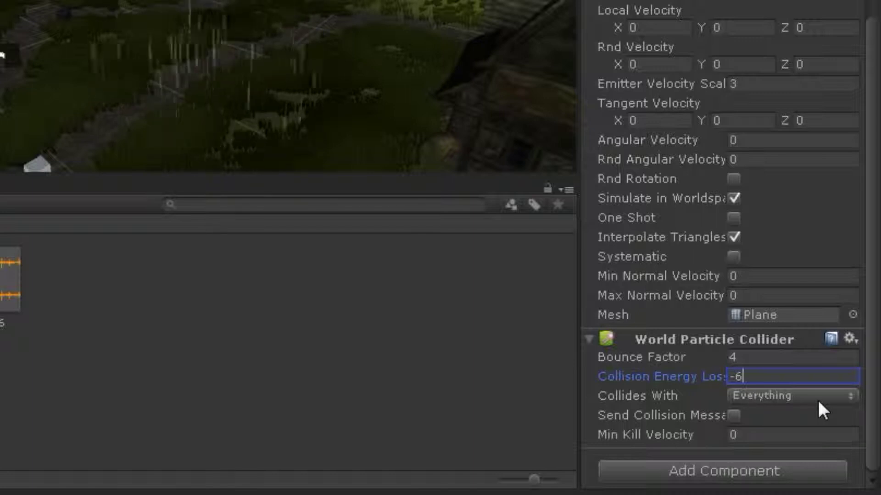
{"action": "left_click", "coordinate": [774, 434]}
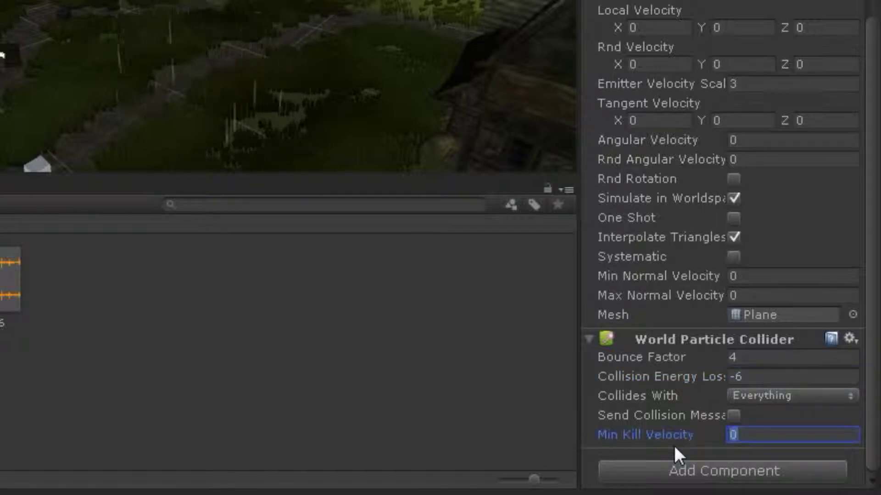
{"action": "type", "text": "5"}
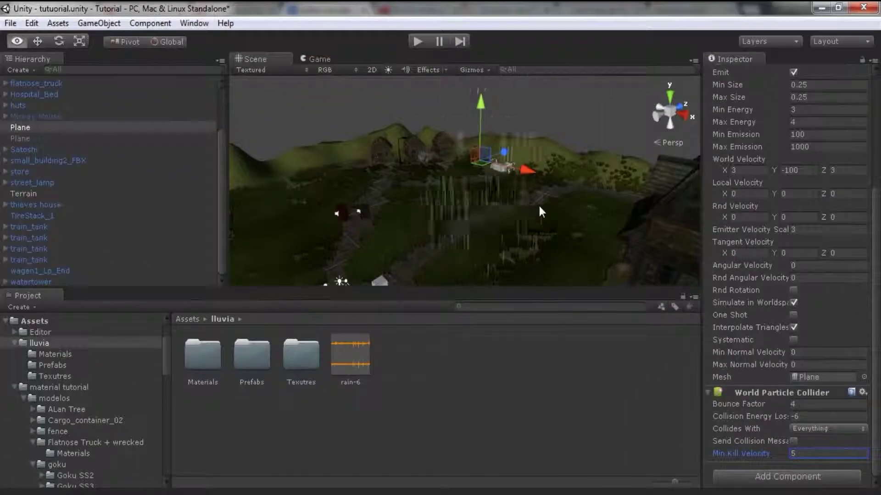
Shift the rain plane along its Z axis and frame it in the Scene view
{"action": "mouse_move", "coordinate": [538, 203]}
{"action": "right_mouse_down"}
{"action": "mouse_move", "coordinate": [570, 219]}
{"action": "mouse_move", "coordinate": [565, 247]}
{"action": "right_mouse_up"}
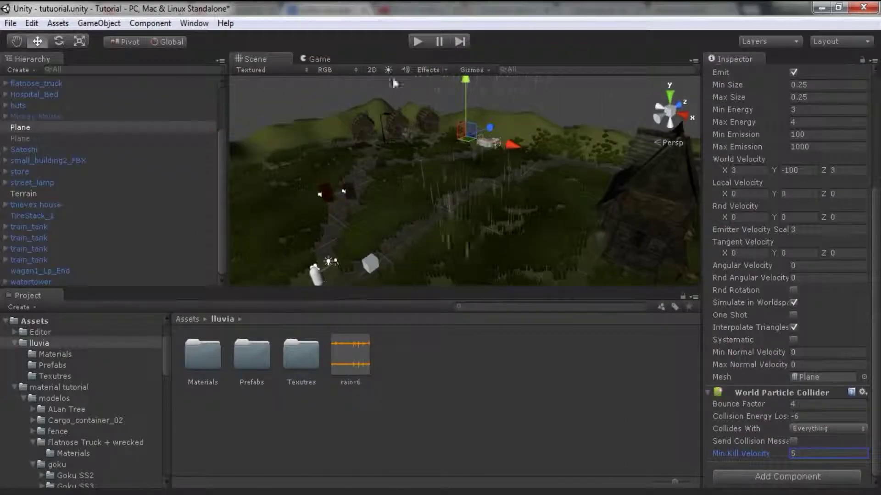
{"action": "left_click_drag", "start_coordinate": [490, 128], "coordinate": [423, 165]}
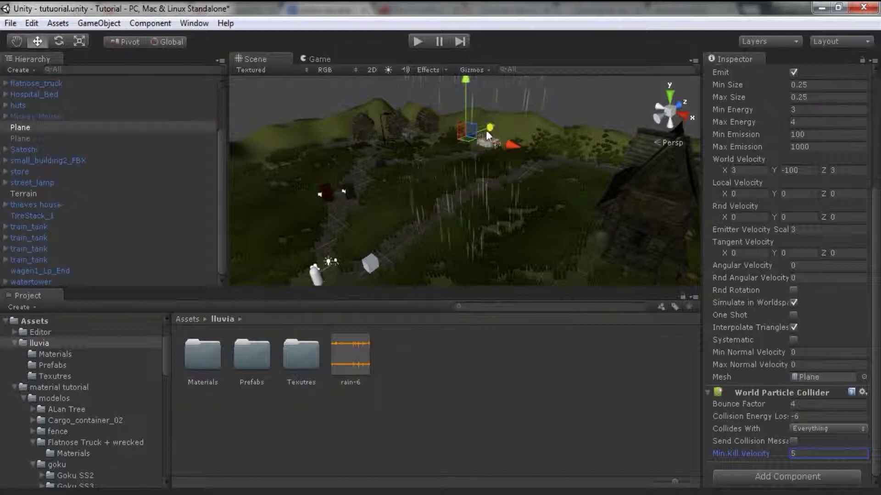
{"action": "key", "text": "f"}
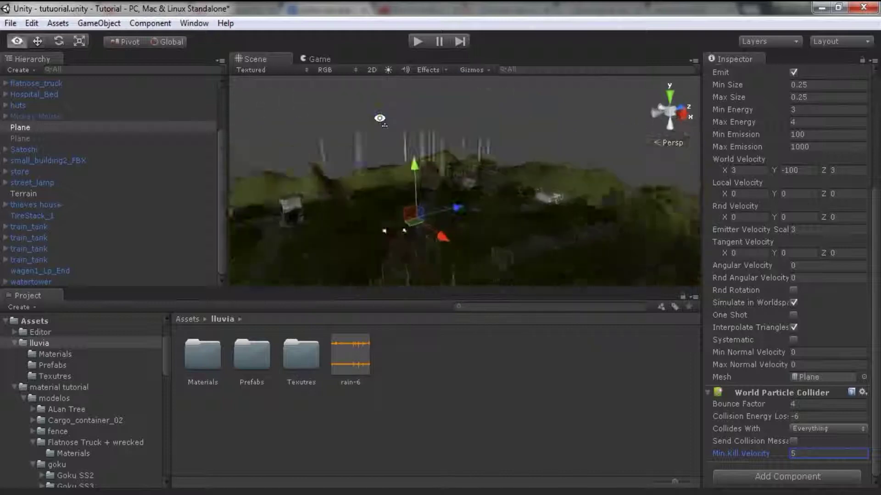
Test-run the rain in the Game view, then stop and return to the Scene view
{"action": "left_click", "coordinate": [326, 59]}
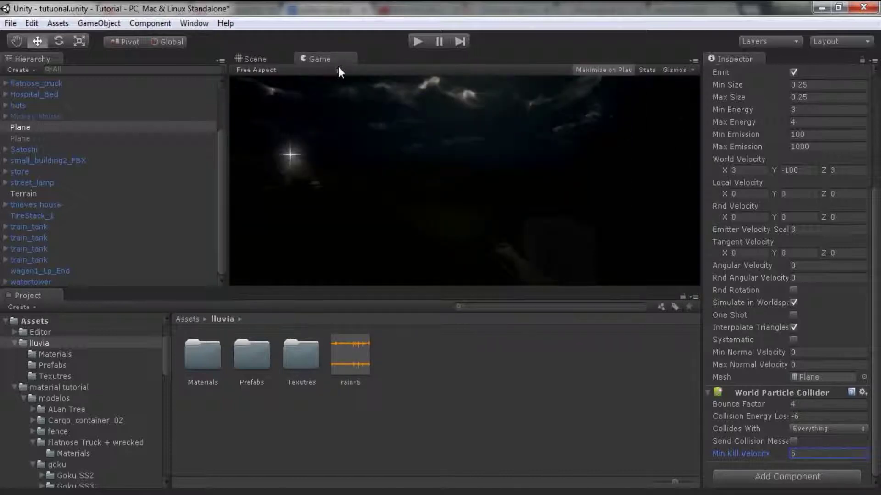
{"action": "left_click", "coordinate": [416, 42]}
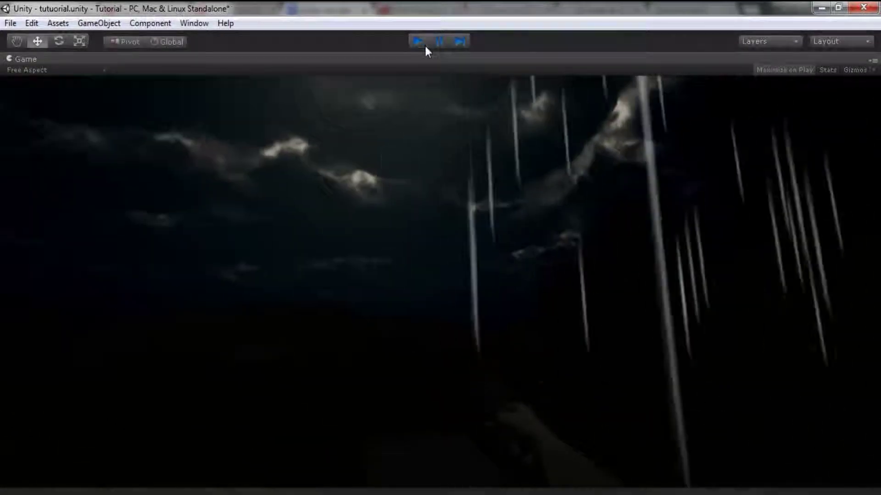
{"action": "key", "text": "ctrl+p"}
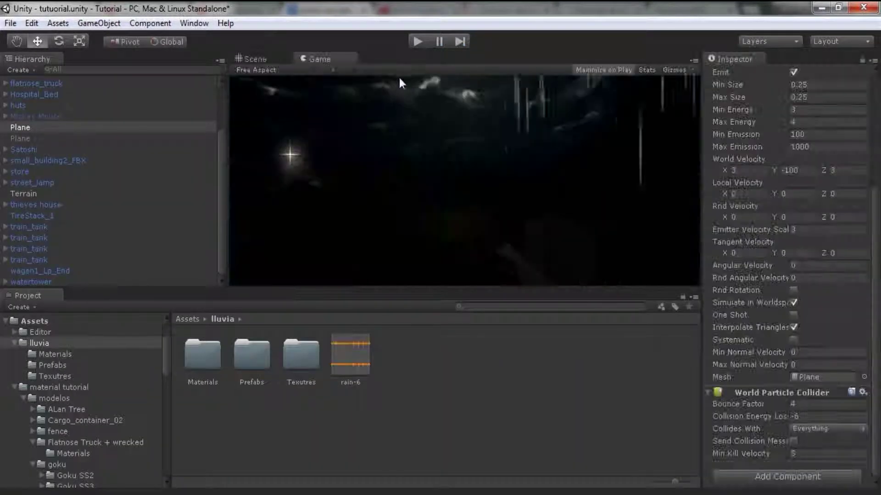
{"action": "left_click", "coordinate": [255, 60]}
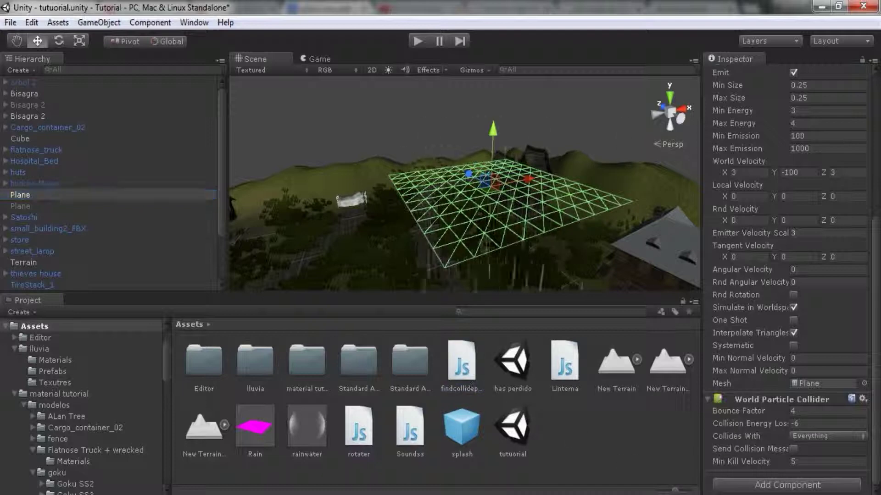
Attach Findcollideparticles and Rotater to the Plane, with Burst Energy 5 and splash as Explosion Object
{"action": "left_click_drag", "start_coordinate": [798, 482], "coordinate": [806, 483]}
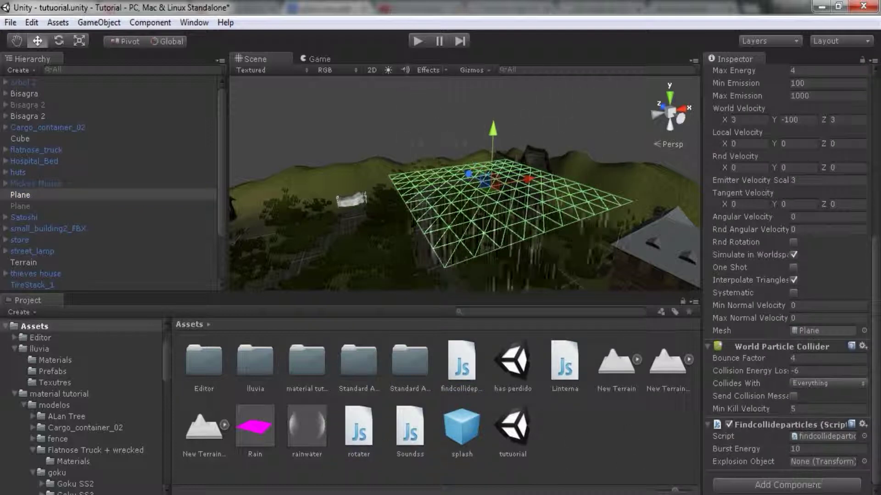
{"action": "left_click_drag", "start_coordinate": [788, 481], "coordinate": [788, 484]}
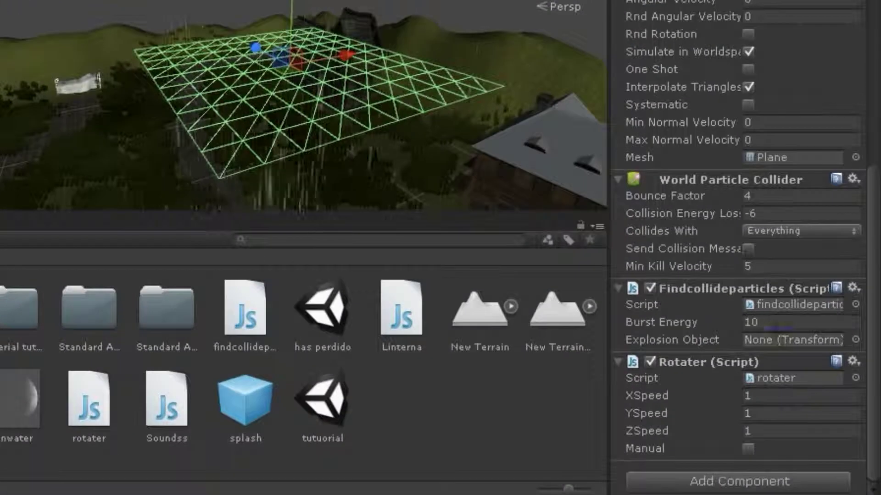
{"action": "left_click", "coordinate": [721, 444]}
{"action": "type", "text": "5"}
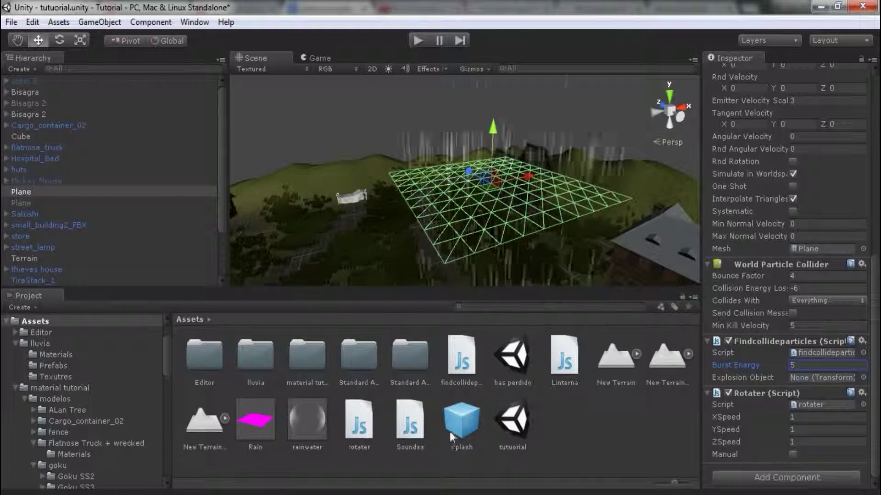
{"action": "left_click_drag", "start_coordinate": [461, 420], "coordinate": [808, 373]}
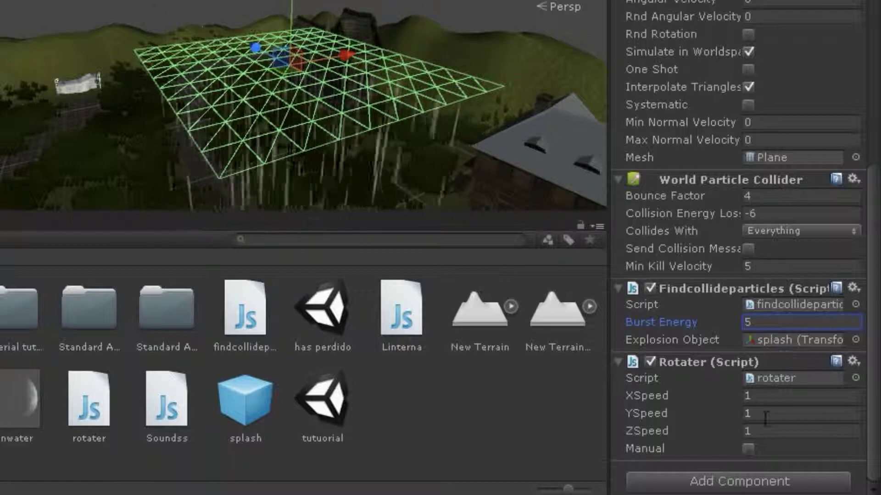
Set Rotater speeds to XSpeed 60, YSpeed 0, ZSpeed 0 and start a test run
{"action": "left_click", "coordinate": [660, 413]}
{"action": "left_click", "coordinate": [743, 418]}
{"action": "type", "text": "0"}
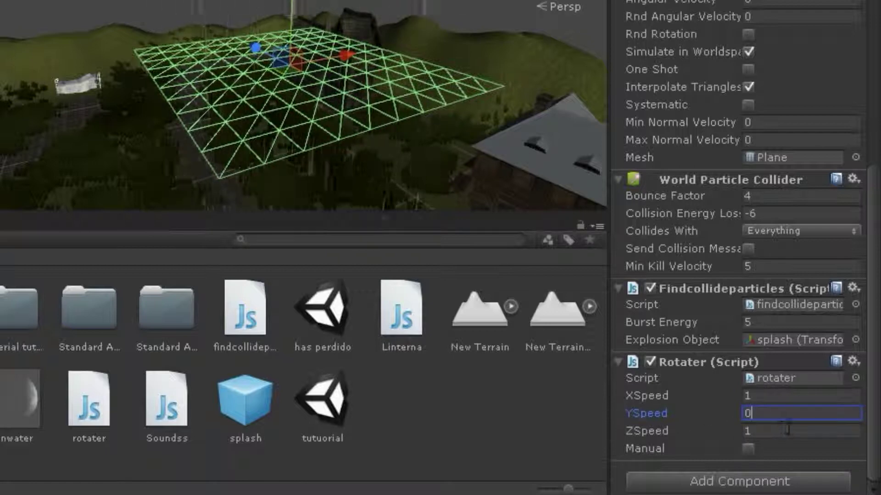
{"action": "key", "text": "Tab"}
{"action": "type", "text": "0"}
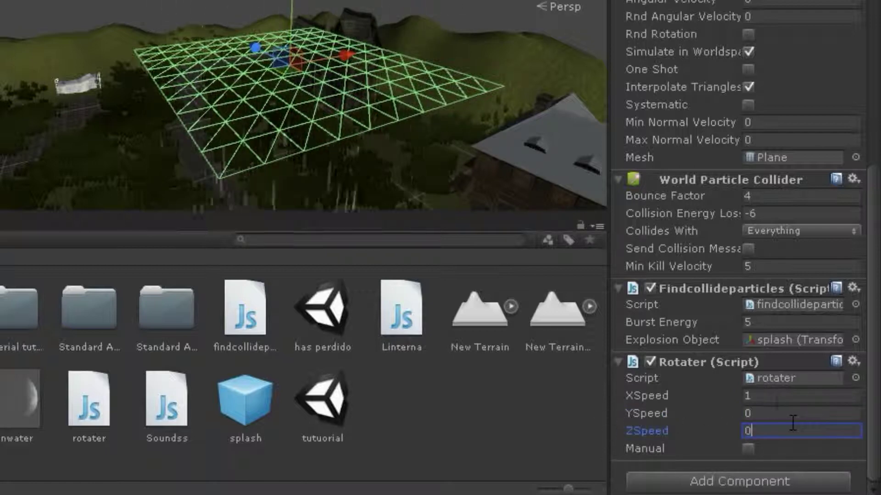
{"action": "left_click", "coordinate": [637, 394]}
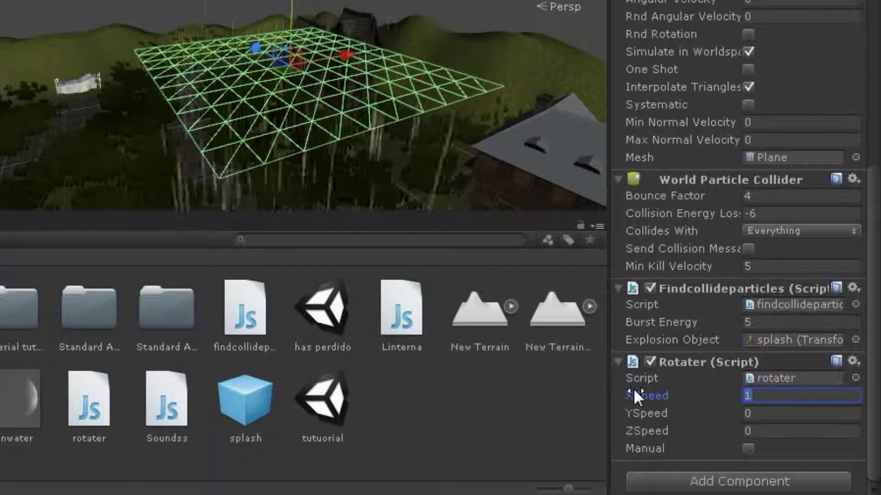
{"action": "type", "text": "60"}
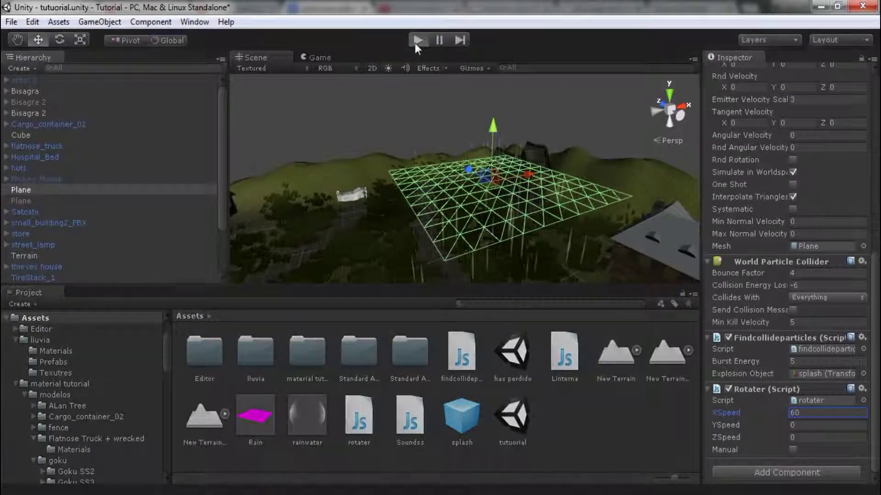
{"action": "left_click", "coordinate": [414, 43]}
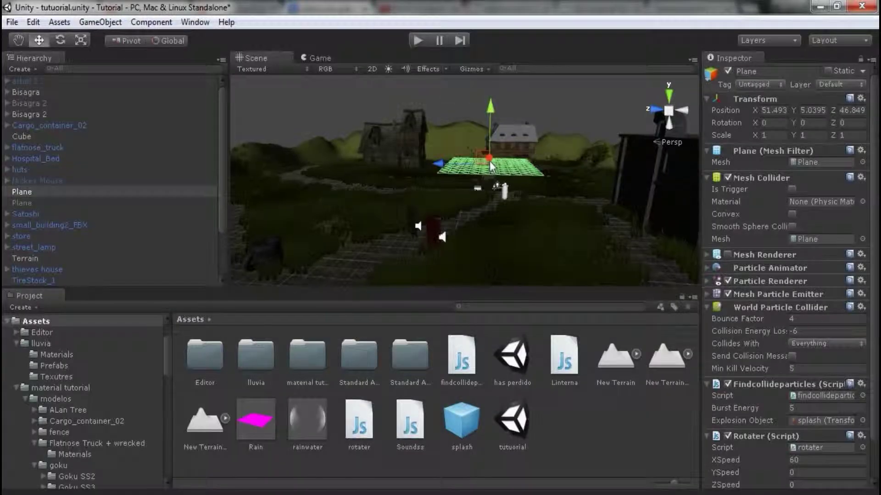
Frame the Plane, select the Terrain, and pick the rain-6 sound in the lluvia folder
{"action": "key", "text": "f"}
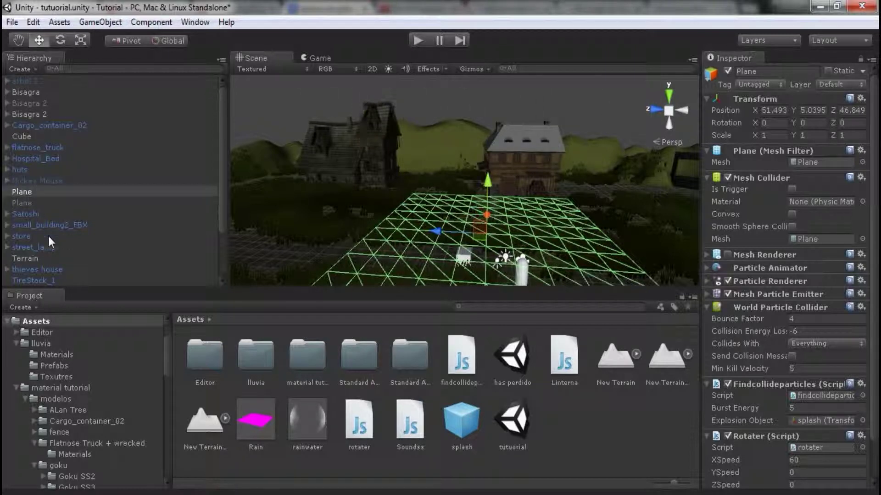
{"action": "left_click", "coordinate": [60, 260]}
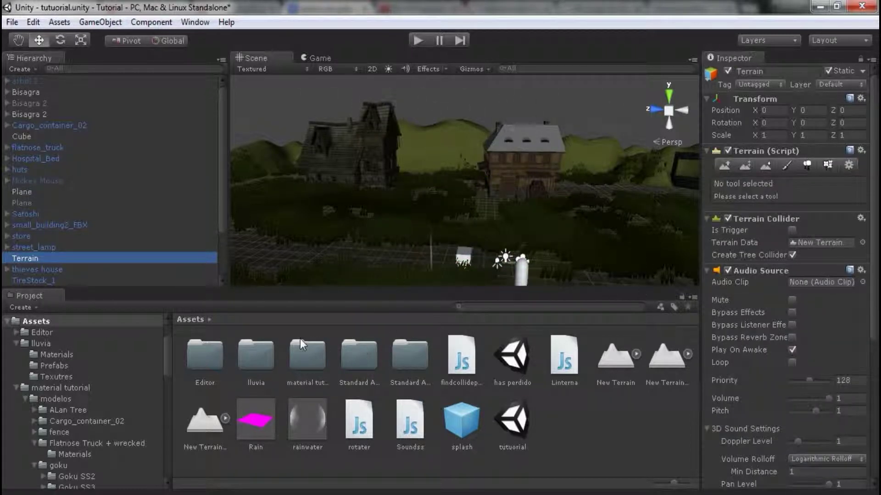
{"action": "double_click", "coordinate": [243, 357]}
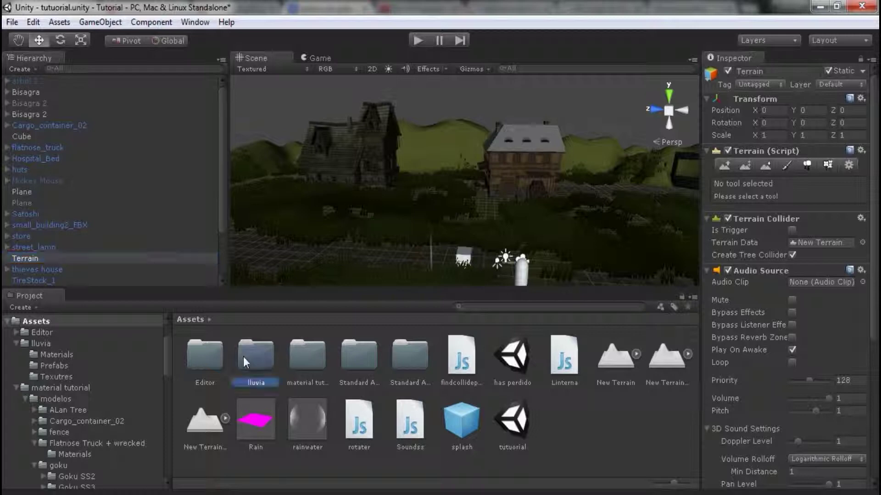
{"action": "left_click", "coordinate": [336, 371]}
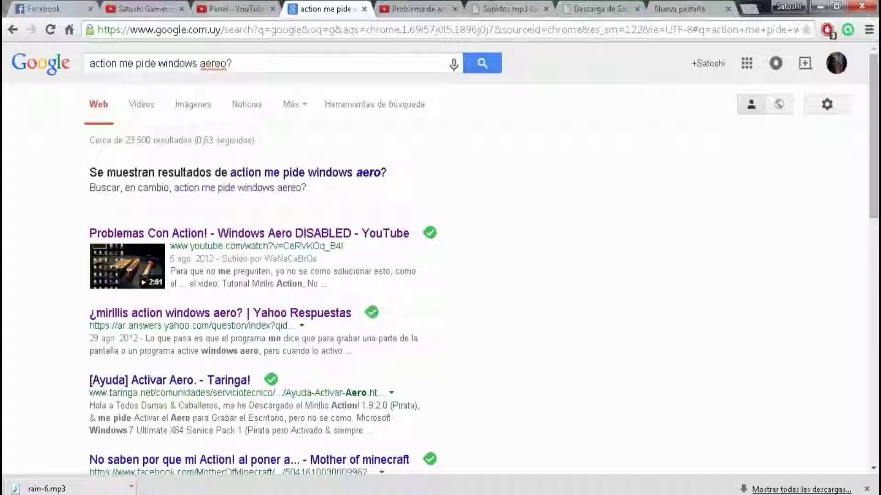
Check the sound-download page in the browser
{"action": "left_click", "coordinate": [598, 10]}
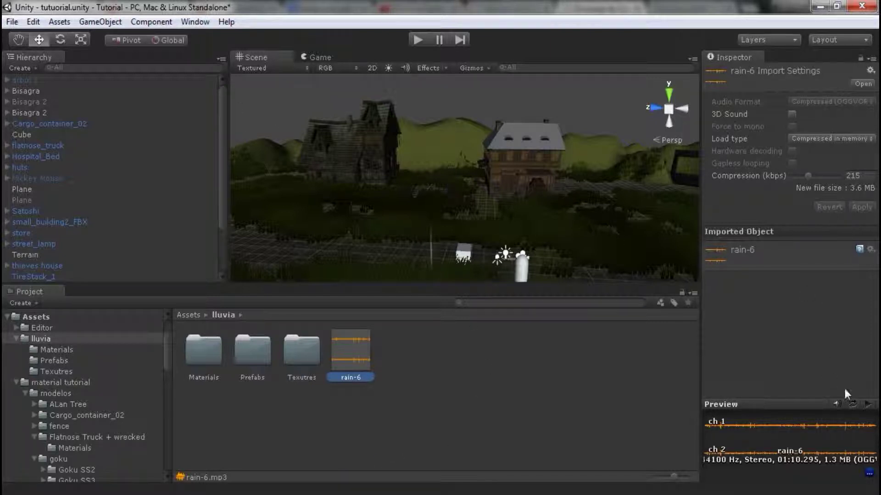
Preview rain-6, keep it 2D, and apply a 251 kbps compression bitrate
{"action": "left_click", "coordinate": [868, 405]}
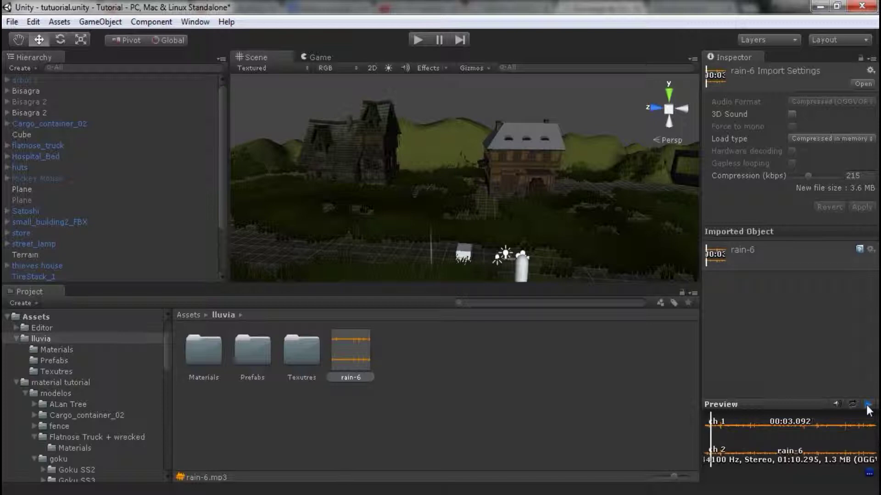
{"action": "left_click", "coordinate": [867, 406]}
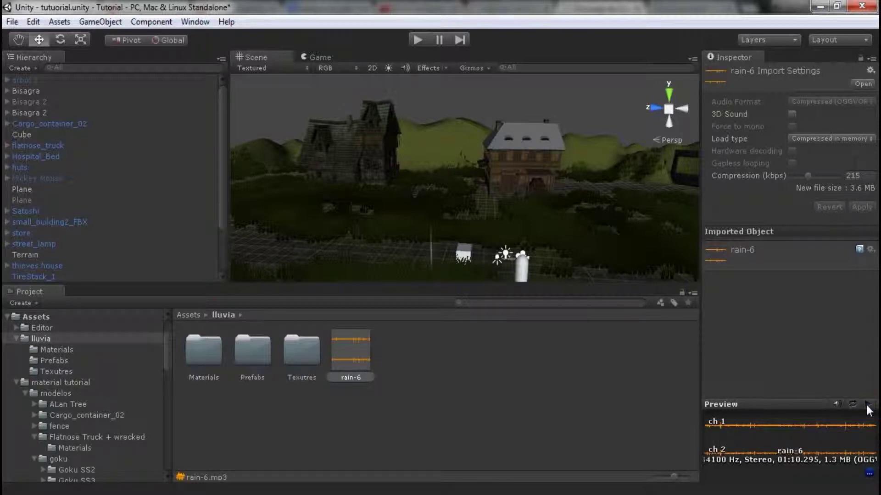
{"action": "left_click", "coordinate": [792, 114]}
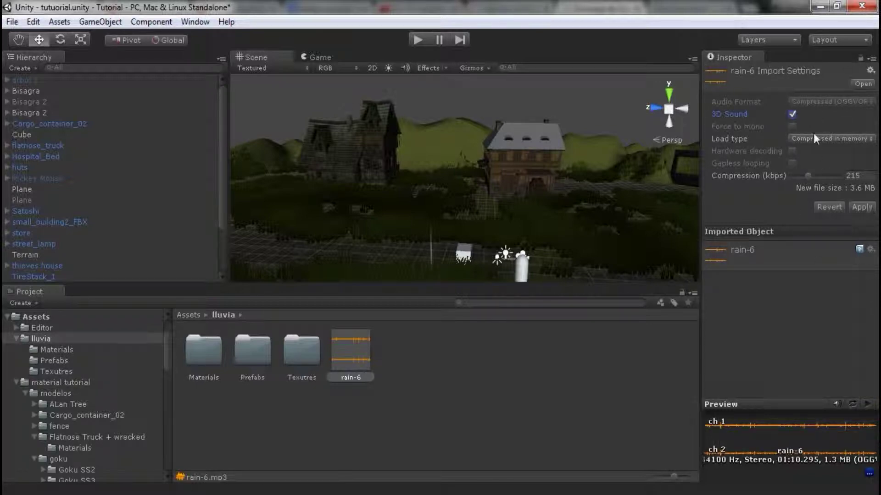
{"action": "left_click", "coordinate": [791, 114]}
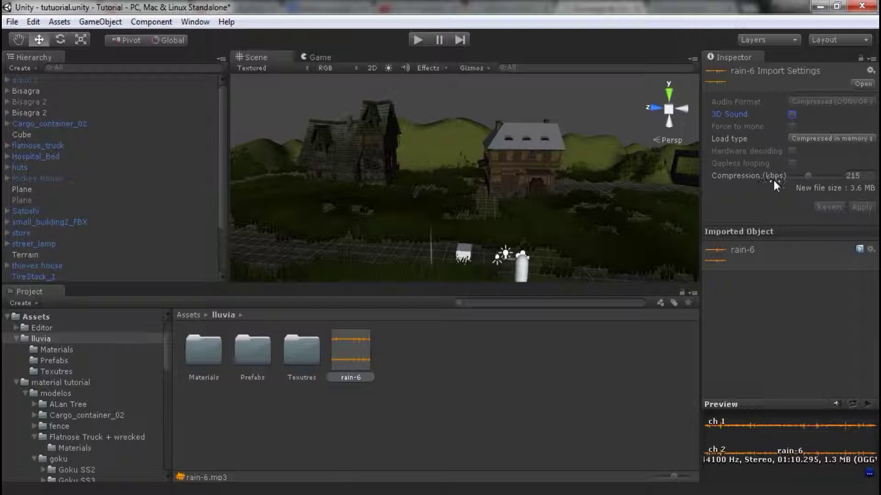
{"action": "left_click_drag", "start_coordinate": [808, 175], "coordinate": [810, 174]}
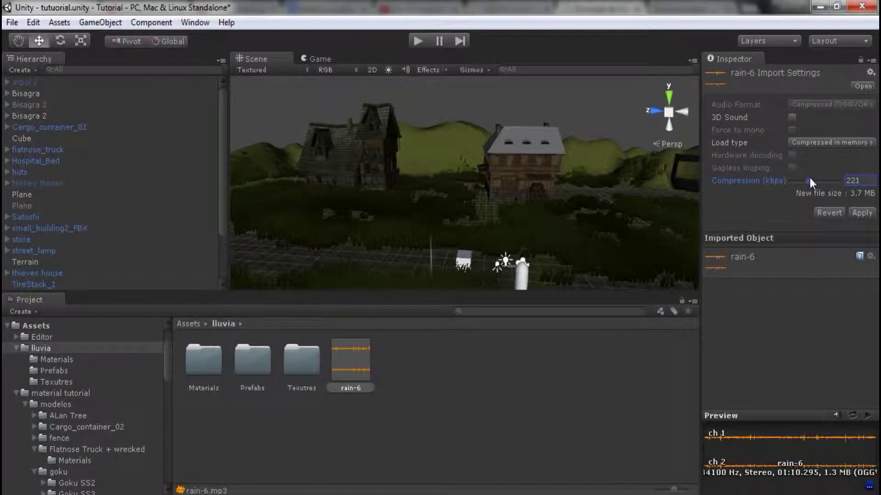
{"action": "left_click_drag", "start_coordinate": [810, 174], "coordinate": [813, 180]}
{"action": "left_click", "coordinate": [863, 213]}
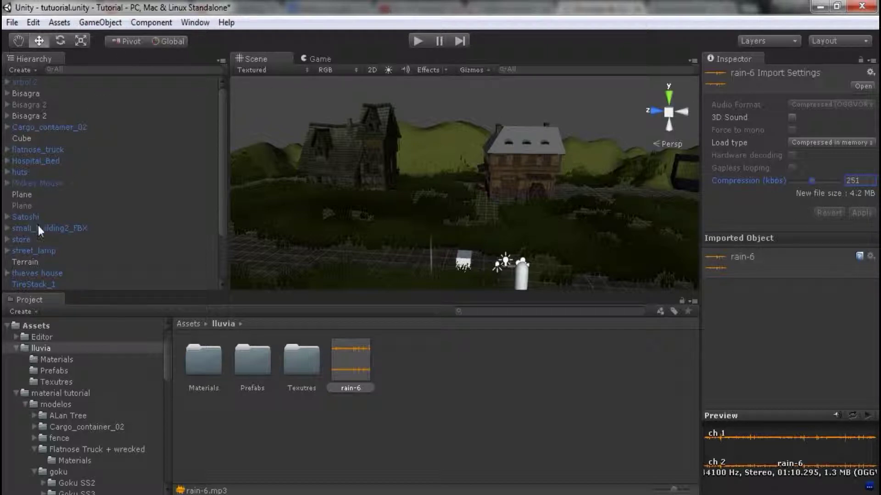
Replace the Terrain's empty Audio Source with a newly added Audio Source component
{"action": "left_click", "coordinate": [38, 261]}
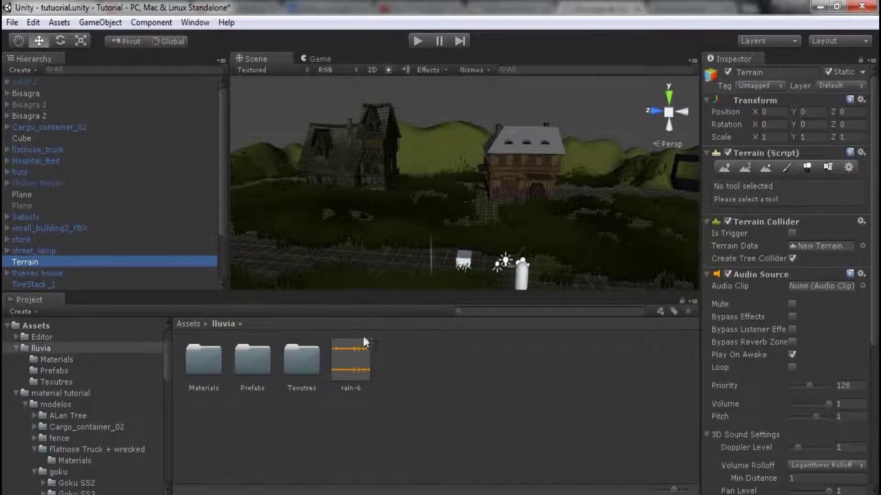
{"action": "left_click", "coordinate": [861, 274]}
{"action": "left_click", "coordinate": [820, 310]}
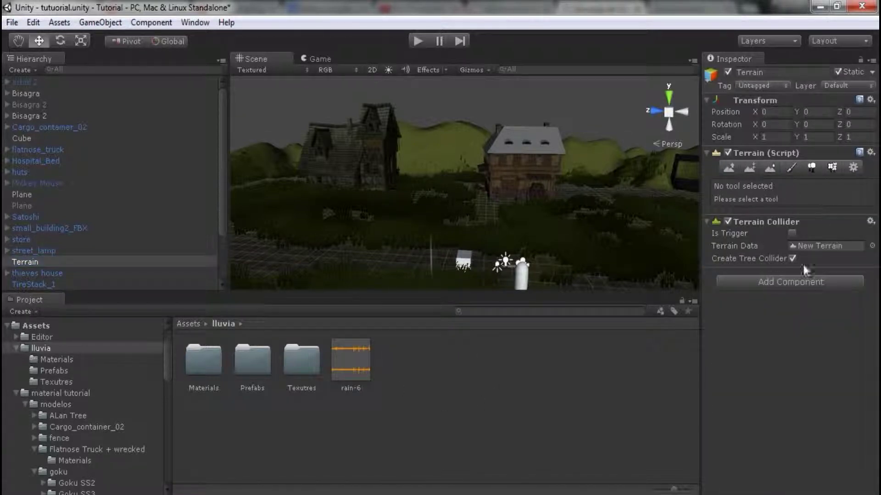
{"action": "left_click", "coordinate": [805, 283]}
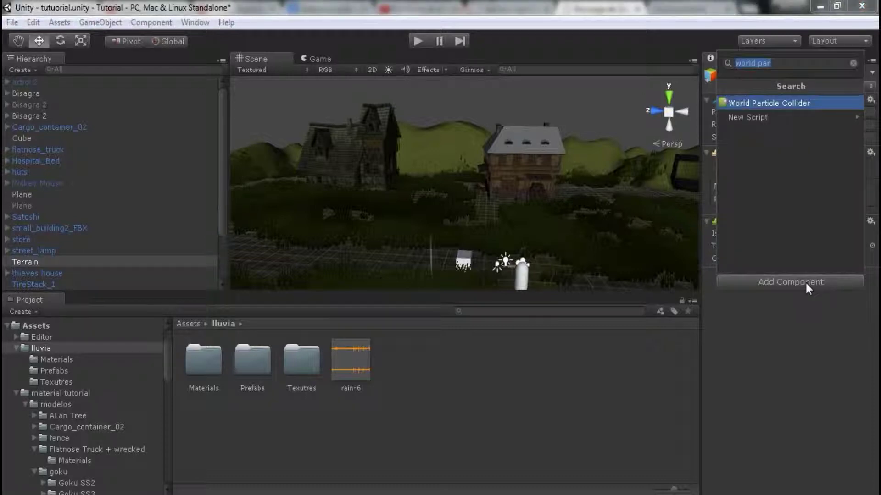
{"action": "type", "text": "ad"}
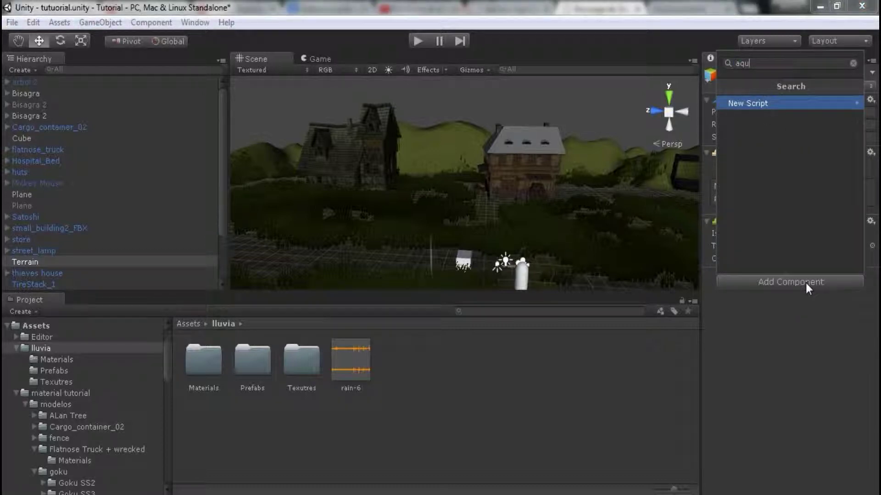
{"action": "key", "text": "BackSpace"}
{"action": "key", "text": "BackSpace"}
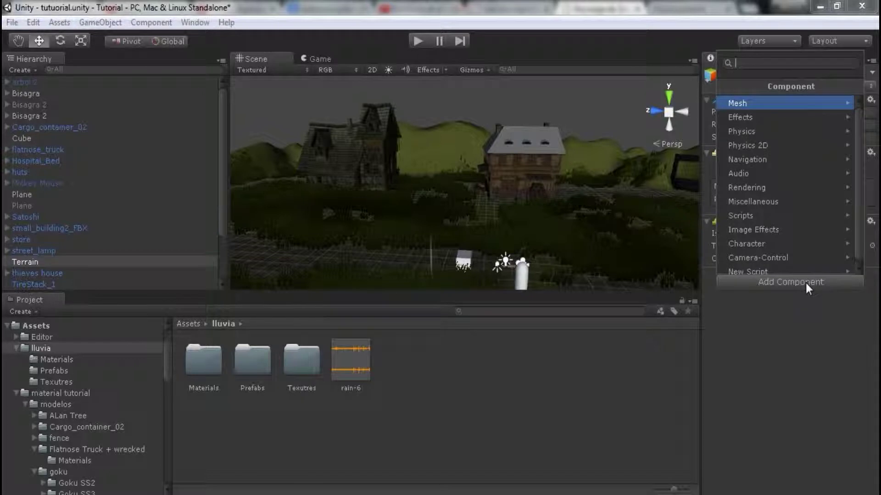
{"action": "type", "text": "aud"}
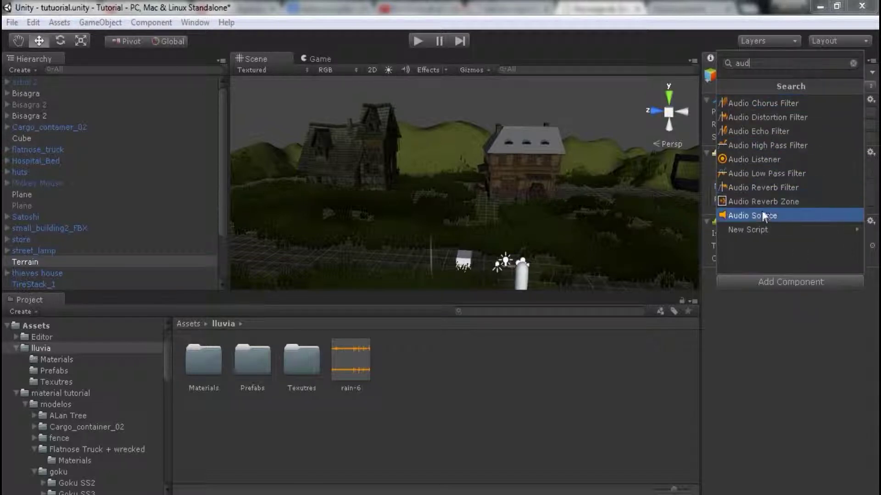
{"action": "left_click", "coordinate": [764, 216]}
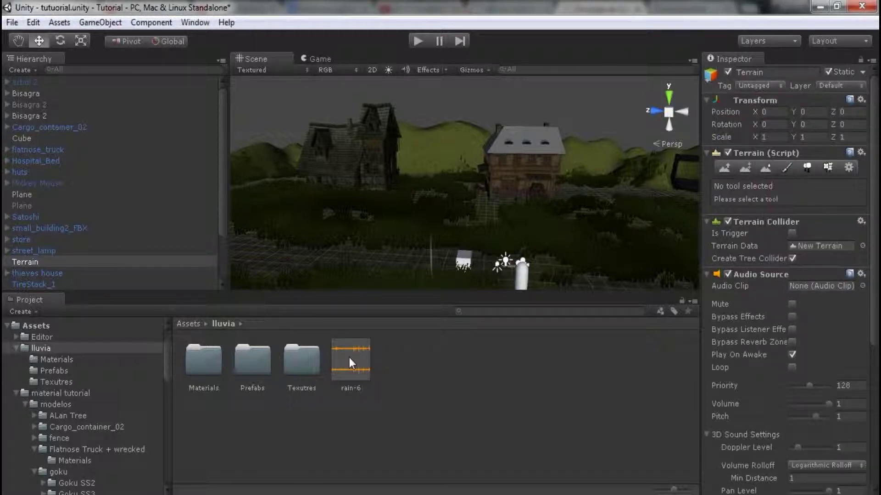
Assign the rain-6 clip to the Terrain's Audio Source and test-run the scene
{"action": "mouse_move", "coordinate": [353, 362]}
{"action": "left_mouse_down"}
{"action": "mouse_move", "coordinate": [825, 285]}
{"action": "mouse_move", "coordinate": [817, 285]}
{"action": "left_mouse_up"}
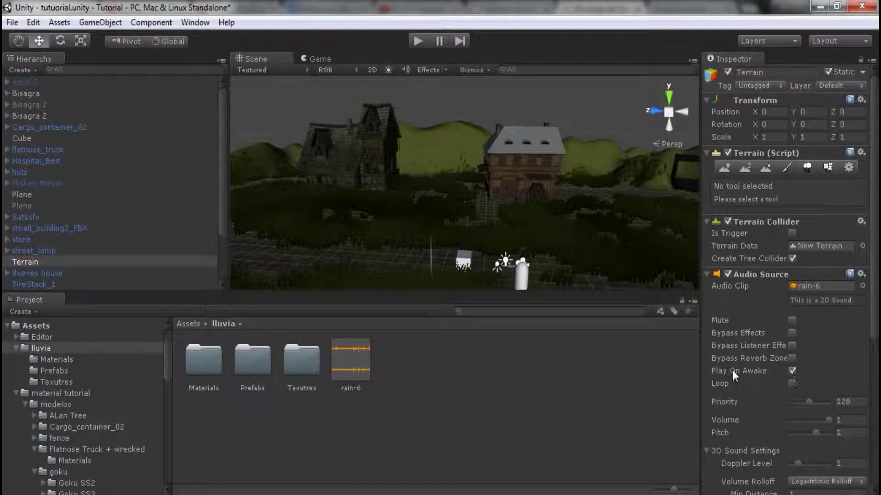
{"action": "left_click", "coordinate": [791, 373]}
{"action": "left_click", "coordinate": [423, 43]}
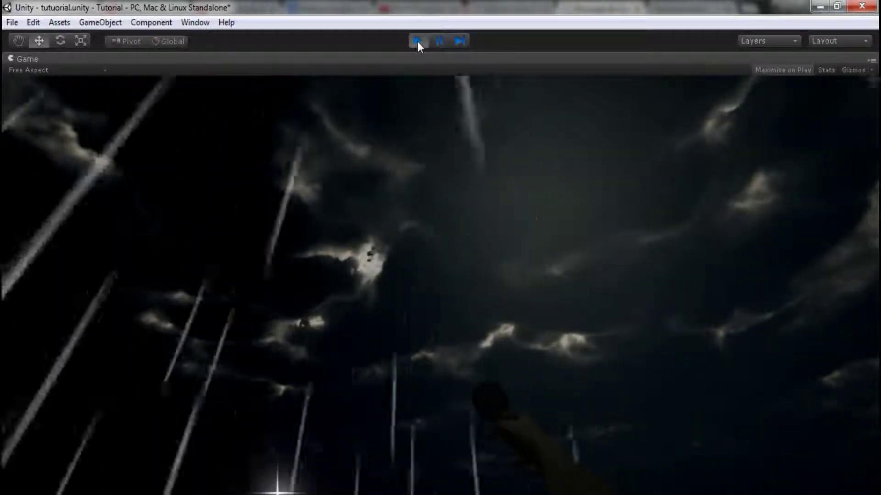
{"action": "left_click", "coordinate": [418, 41]}
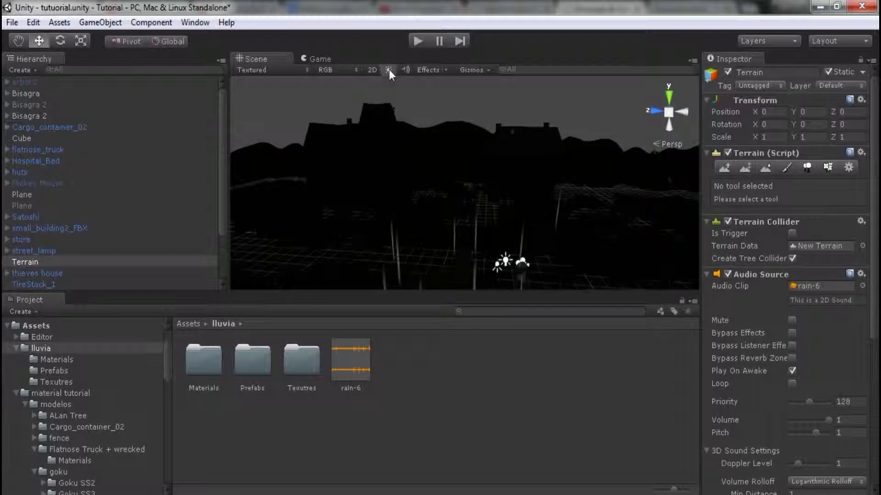
Select a rain Plane and raise it to Y 9.74 above the terrain
{"action": "left_click", "coordinate": [36, 194]}
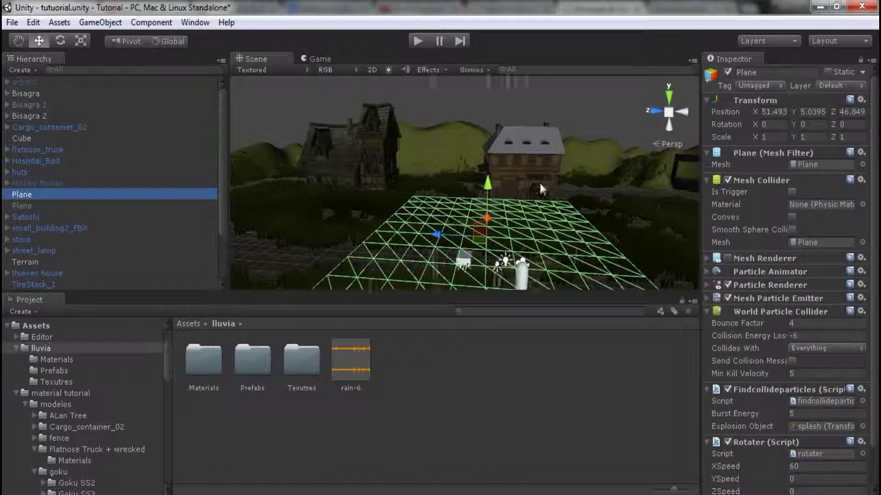
{"action": "mouse_move", "coordinate": [538, 181]}
{"action": "left_mouse_down", "text": "alt"}
{"action": "mouse_move", "coordinate": [536, 233]}
{"action": "mouse_move", "coordinate": [481, 234]}
{"action": "left_mouse_up", "text": "alt"}
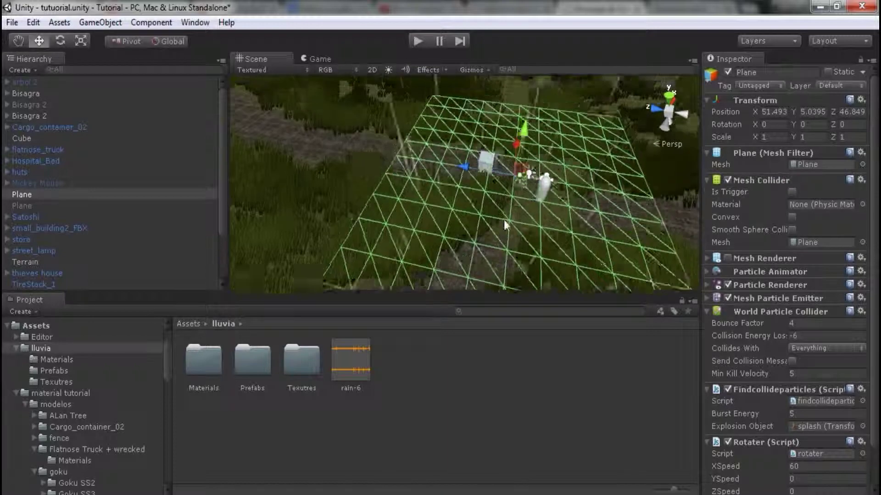
{"action": "scroll", "coordinate": [480, 226], "scroll_direction": "down", "scroll_amount": 3}
{"action": "scroll", "coordinate": [469, 222], "scroll_direction": "down", "scroll_amount": 3}
{"action": "scroll", "coordinate": [461, 222], "scroll_direction": "down", "scroll_amount": 3}
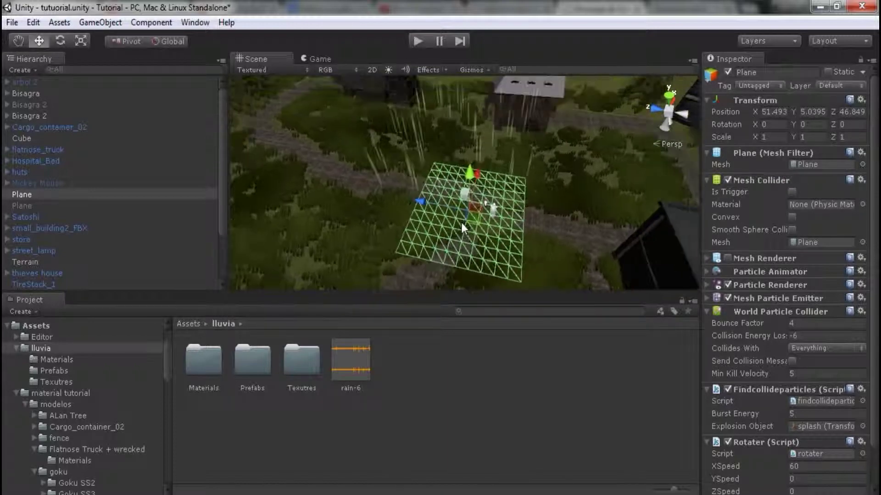
{"action": "scroll", "coordinate": [461, 222], "scroll_direction": "down", "scroll_amount": 3}
{"action": "left_click_drag", "start_coordinate": [475, 155], "coordinate": [475, 130]}
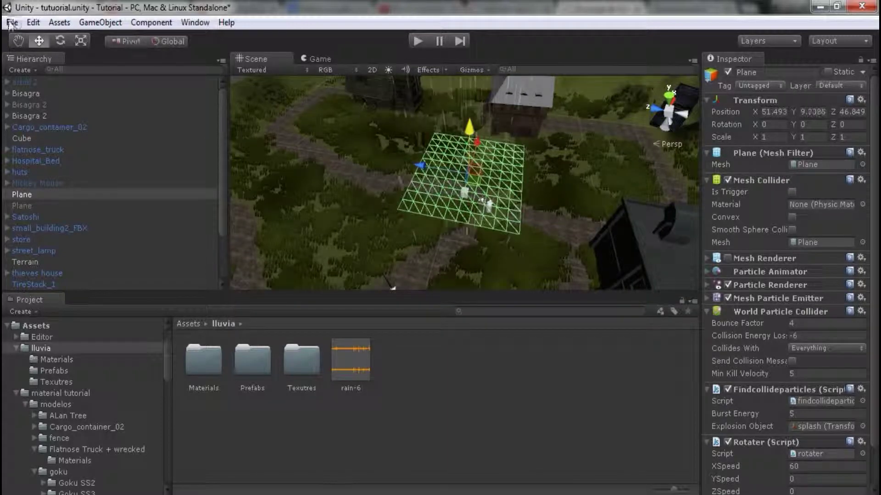
From a top-down view, scale the Plane to about 3.78
{"action": "left_click", "coordinate": [80, 42]}
{"action": "mouse_move", "coordinate": [499, 165]}
{"action": "left_mouse_down", "text": "alt"}
{"action": "mouse_move", "coordinate": [543, 183]}
{"action": "mouse_move", "coordinate": [540, 216]}
{"action": "left_mouse_up", "text": "alt"}
{"action": "scroll", "coordinate": [515, 196], "scroll_direction": "down", "scroll_amount": 3}
{"action": "scroll", "coordinate": [505, 211], "scroll_direction": "down", "scroll_amount": 3}
{"action": "scroll", "coordinate": [503, 214], "scroll_direction": "down", "scroll_amount": 3}
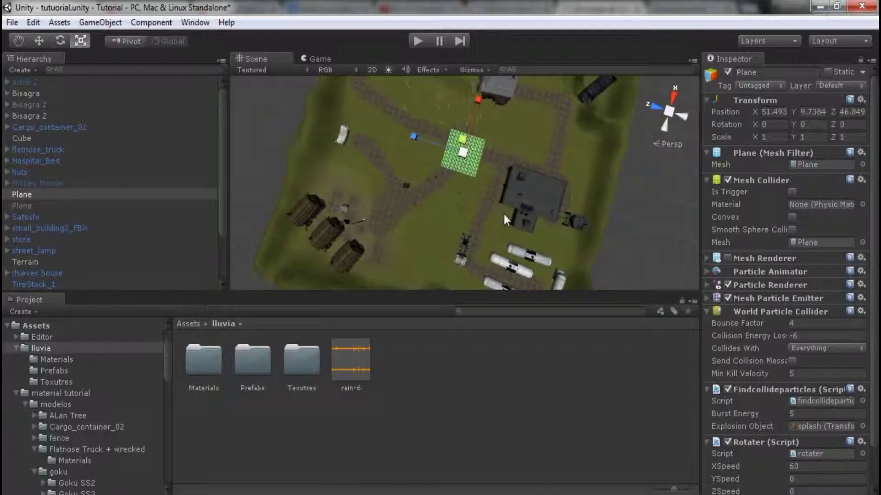
{"action": "scroll", "coordinate": [497, 194], "scroll_direction": "down", "scroll_amount": 2}
{"action": "scroll", "coordinate": [496, 191], "scroll_direction": "down", "scroll_amount": 3}
{"action": "scroll", "coordinate": [488, 179], "scroll_direction": "down", "scroll_amount": 2}
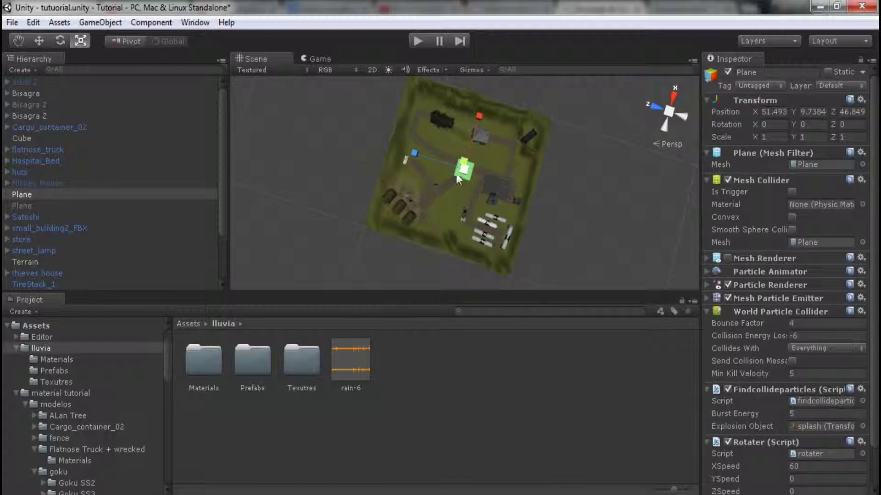
{"action": "left_click_drag", "start_coordinate": [465, 172], "coordinate": [664, 159]}
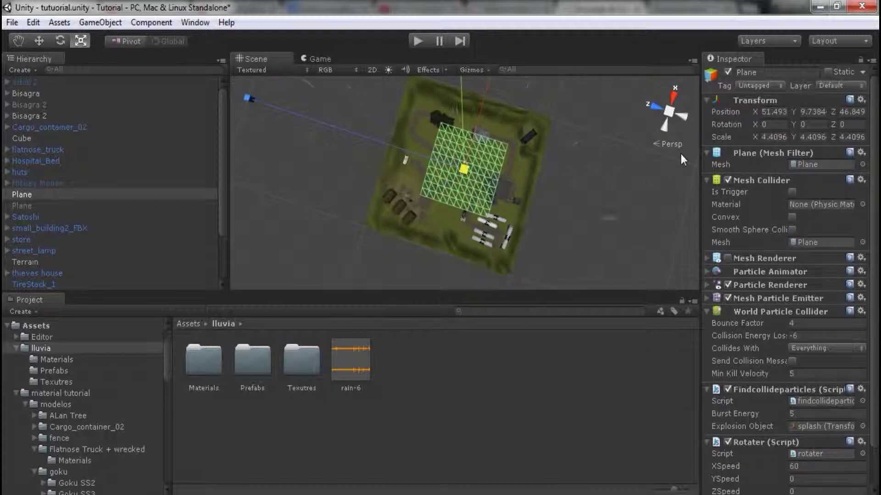
{"action": "mouse_move", "coordinate": [464, 166]}
{"action": "left_mouse_down"}
{"action": "mouse_move", "coordinate": [460, 179]}
{"action": "mouse_move", "coordinate": [477, 160]}
{"action": "left_mouse_up"}
Move the Plane over the terrain's upper-left area, to X 73.03, Z 76.44
{"action": "left_click", "coordinate": [39, 41]}
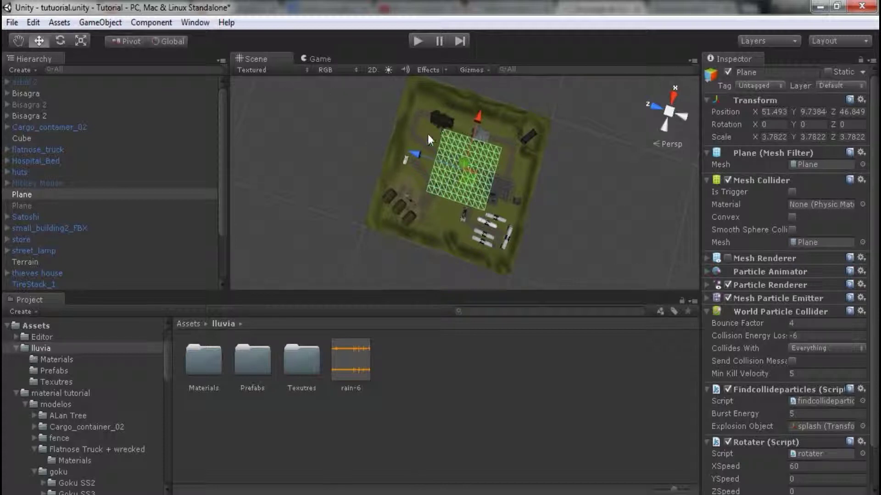
{"action": "mouse_move", "coordinate": [403, 158]}
{"action": "left_mouse_down"}
{"action": "mouse_move", "coordinate": [447, 64]}
{"action": "mouse_move", "coordinate": [441, 69]}
{"action": "left_mouse_up"}
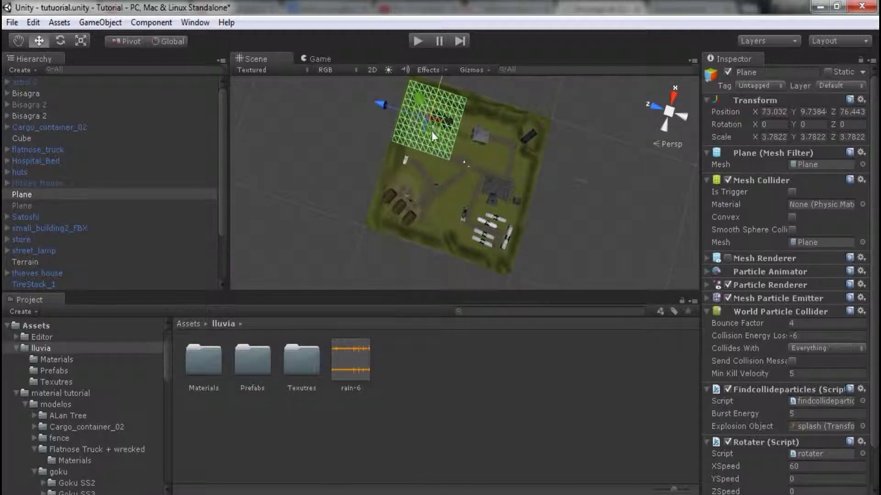
{"action": "middle_click_drag", "start_coordinate": [431, 131], "coordinate": [431, 150]}
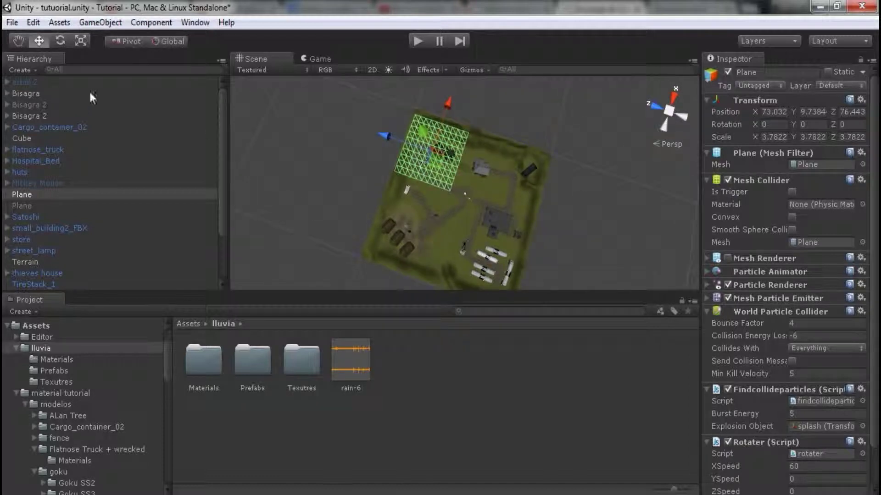
Enlarge the Plane to about 4.67 and nudge it along Z and X
{"action": "key", "text": "r"}
{"action": "left_click_drag", "start_coordinate": [432, 152], "coordinate": [444, 156]}
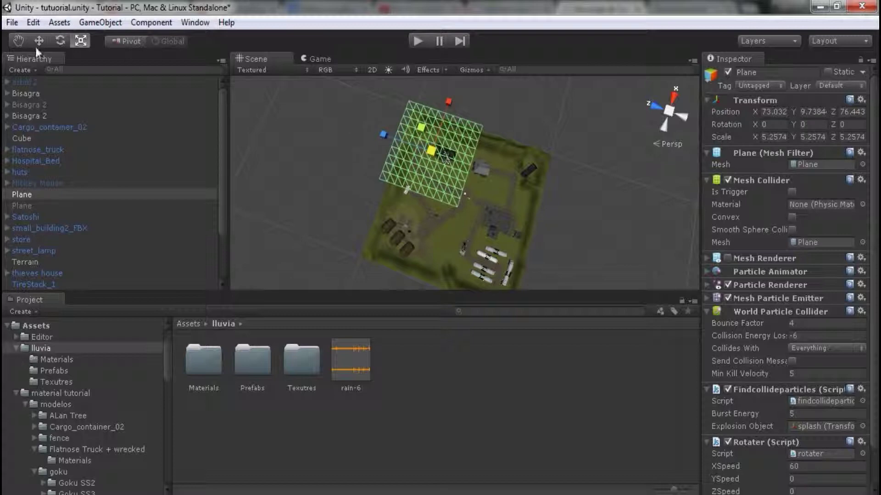
{"action": "key", "text": "w"}
{"action": "mouse_move", "coordinate": [390, 133]}
{"action": "left_mouse_down"}
{"action": "mouse_move", "coordinate": [399, 144]}
{"action": "mouse_move", "coordinate": [391, 147]}
{"action": "left_mouse_up"}
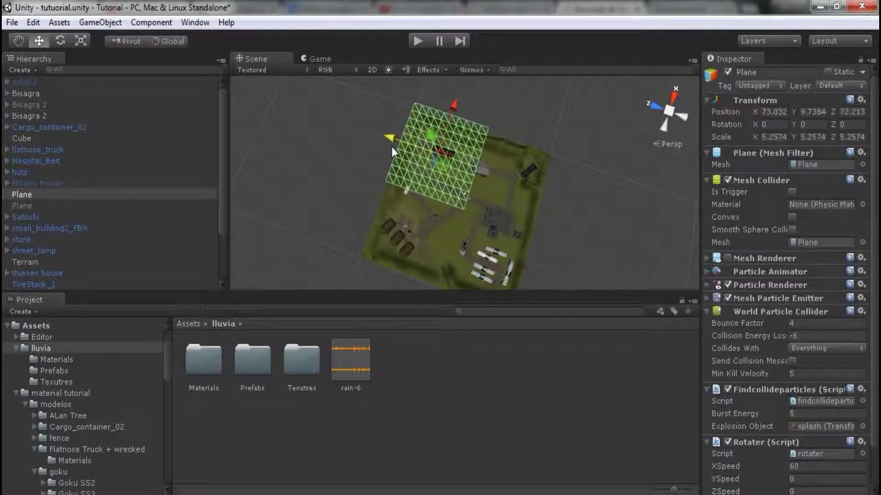
{"action": "left_click_drag", "start_coordinate": [464, 112], "coordinate": [462, 114]}
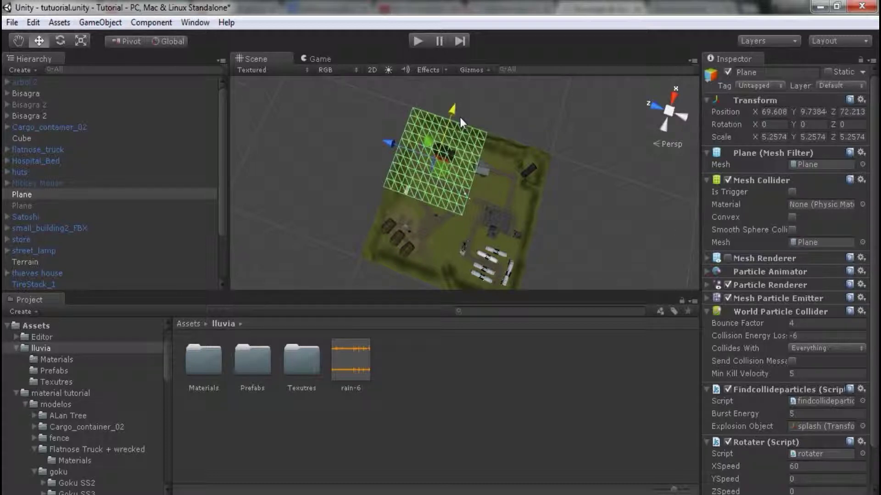
Slide the plane into the uncovered quarter and select all four planes to check coverage
{"action": "left_click_drag", "start_coordinate": [390, 142], "coordinate": [450, 165]}
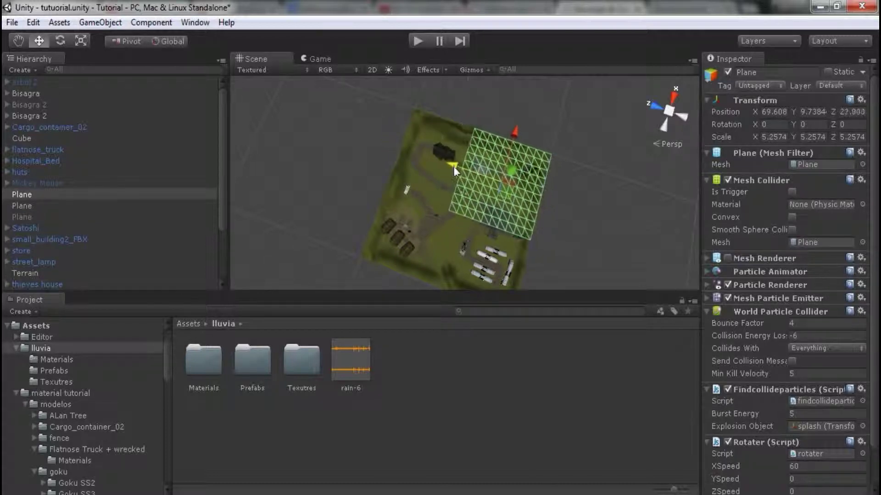
{"action": "left_click_drag", "start_coordinate": [513, 139], "coordinate": [503, 200]}
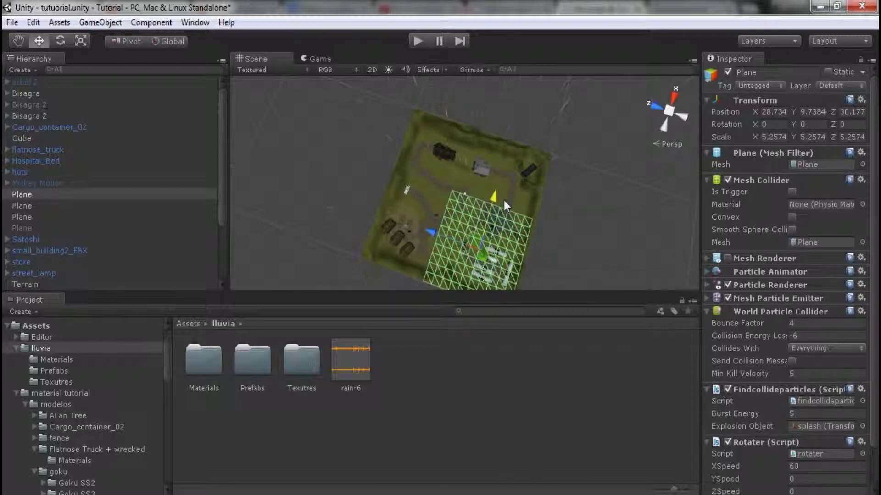
{"action": "left_click_drag", "start_coordinate": [438, 236], "coordinate": [376, 219]}
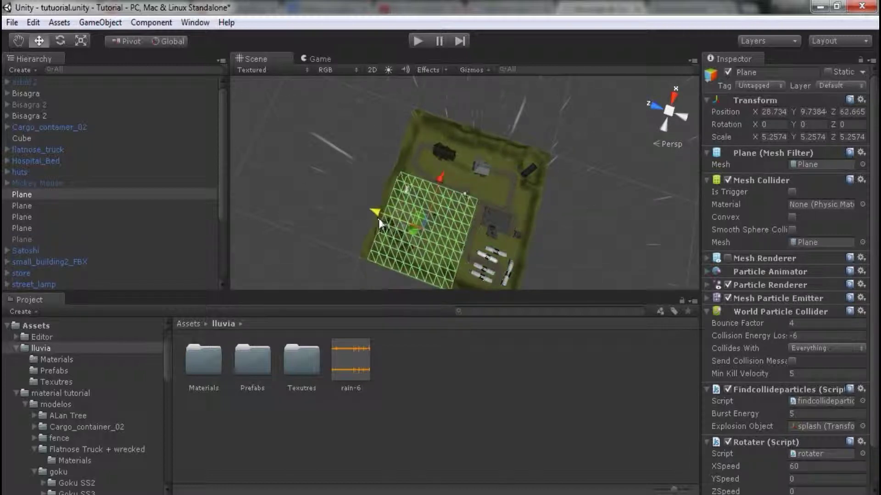
{"action": "left_click", "coordinate": [37, 229], "text": "shift"}
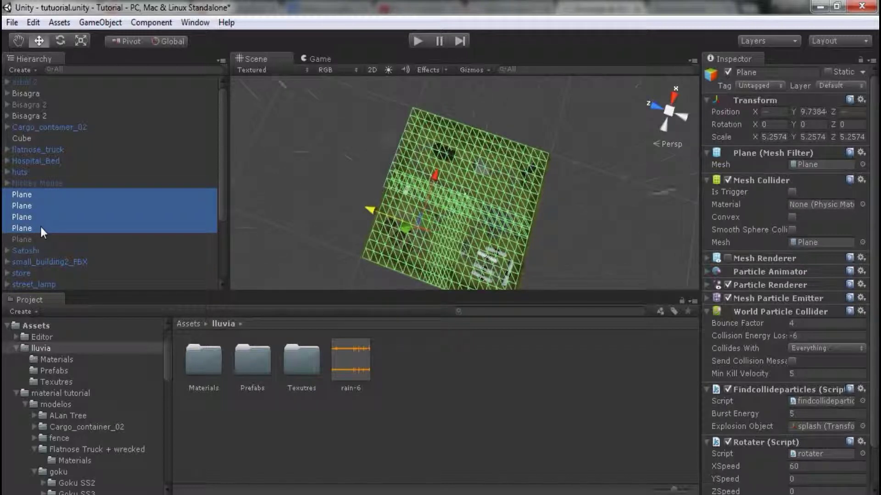
{"action": "left_click", "coordinate": [417, 40]}
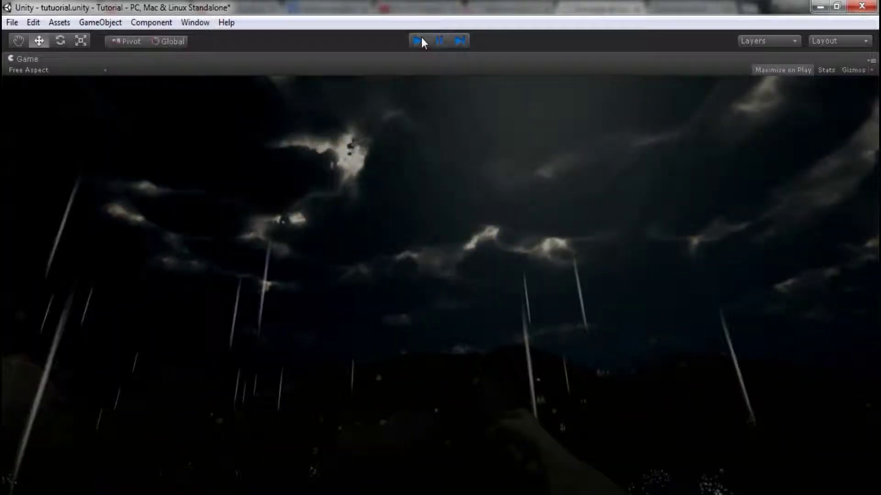
{"action": "left_click", "coordinate": [420, 42]}
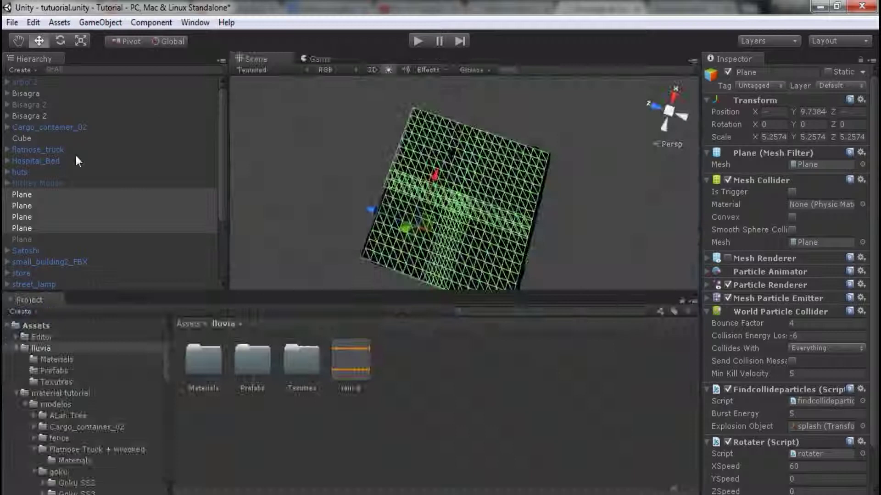
Rename one plane to 'lluvia' and nest the other three planes under it
{"action": "left_click", "coordinate": [56, 198]}
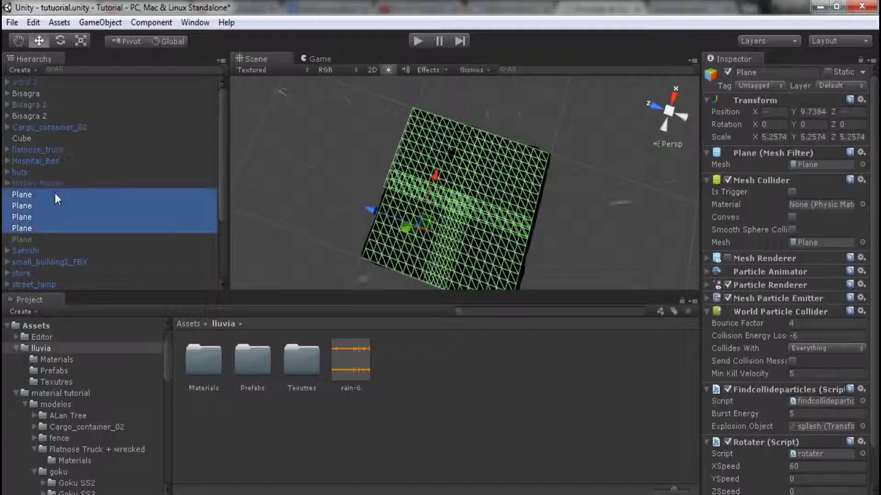
{"action": "left_click", "coordinate": [777, 73]}
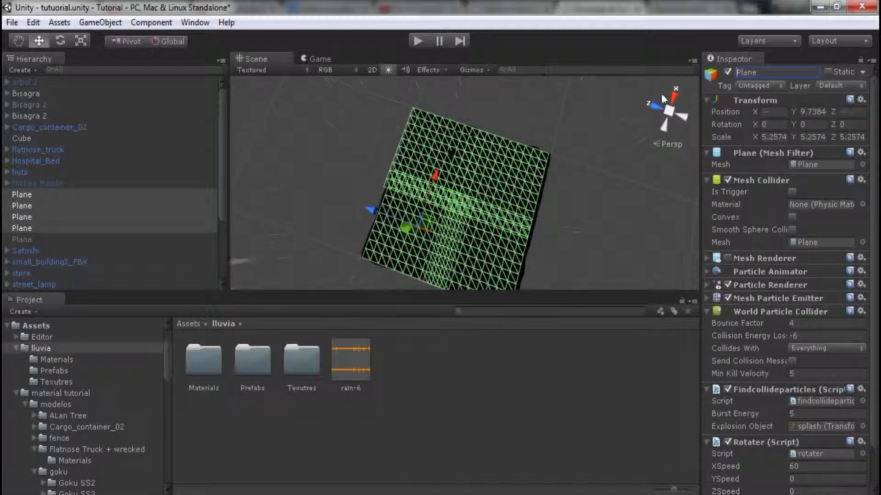
{"action": "type", "text": "ll"}
{"action": "type", "text": "uvia"}
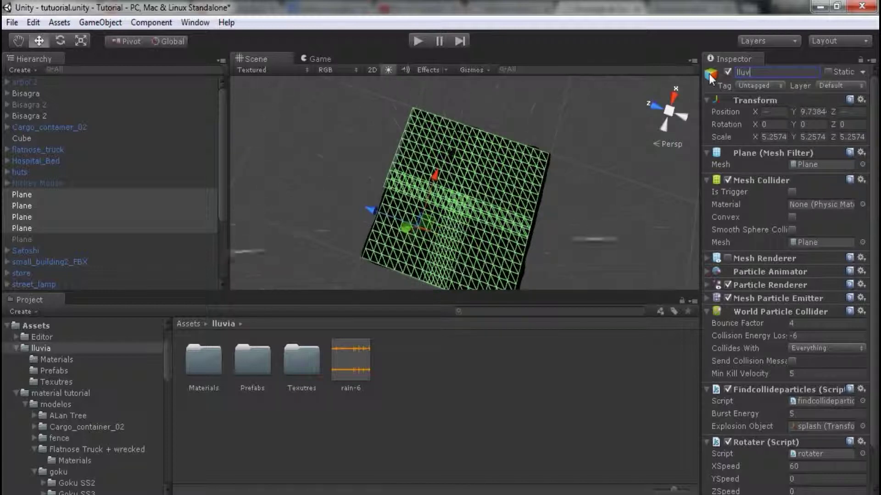
{"action": "left_click", "coordinate": [61, 206]}
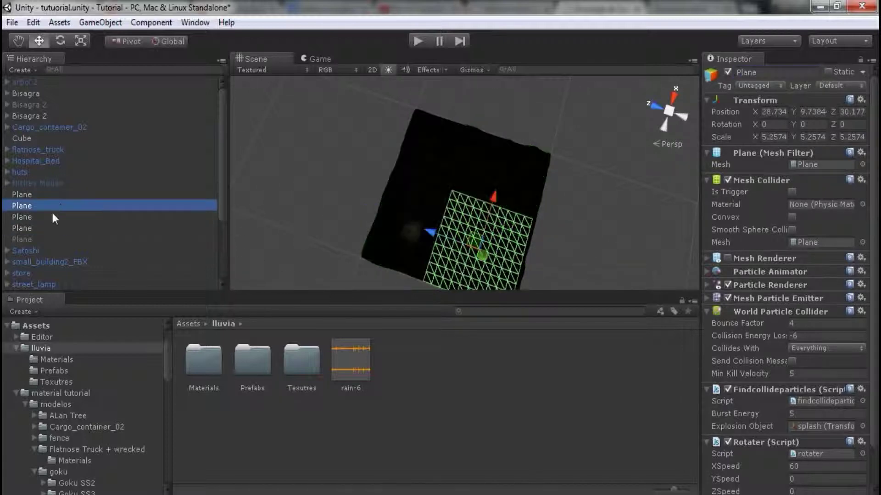
{"action": "left_click", "coordinate": [46, 223], "text": "shift"}
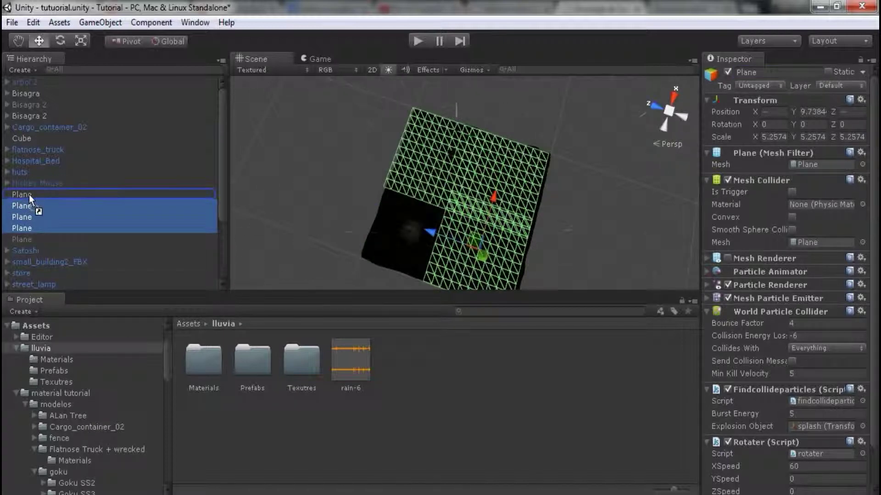
{"action": "left_click_drag", "start_coordinate": [28, 211], "coordinate": [27, 194]}
{"action": "left_click", "coordinate": [799, 69]}
{"action": "type", "text": "lluvia"}
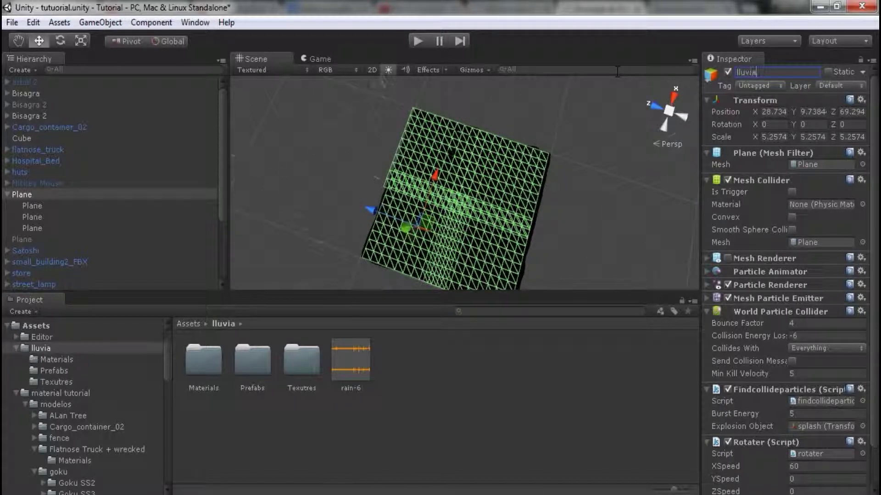
{"action": "key", "text": "Return"}
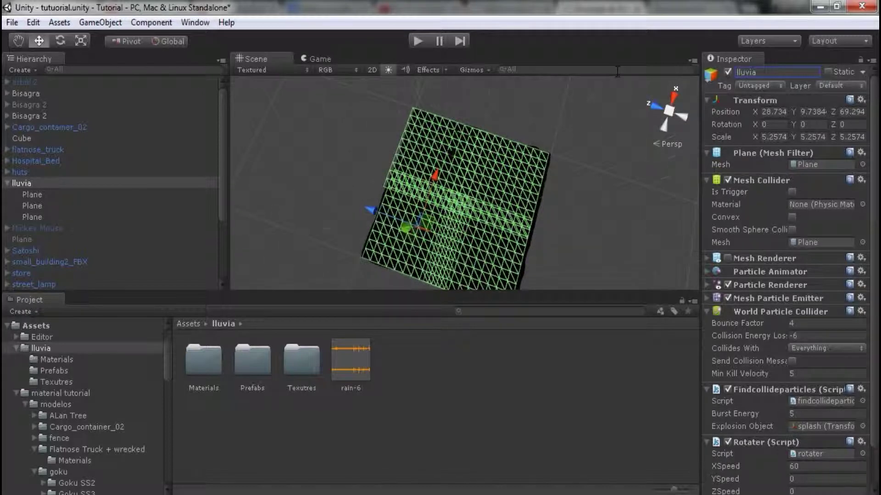
{"action": "left_click", "coordinate": [417, 39]}
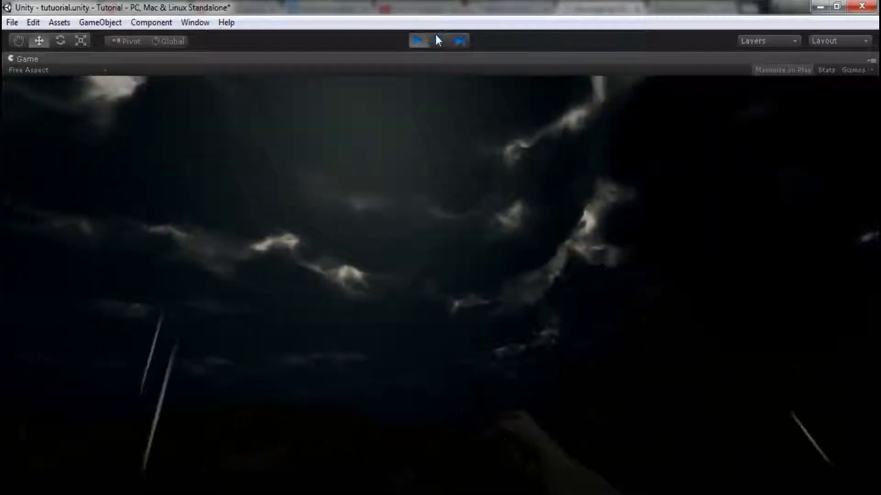
{"action": "key", "text": "ctrl+p"}
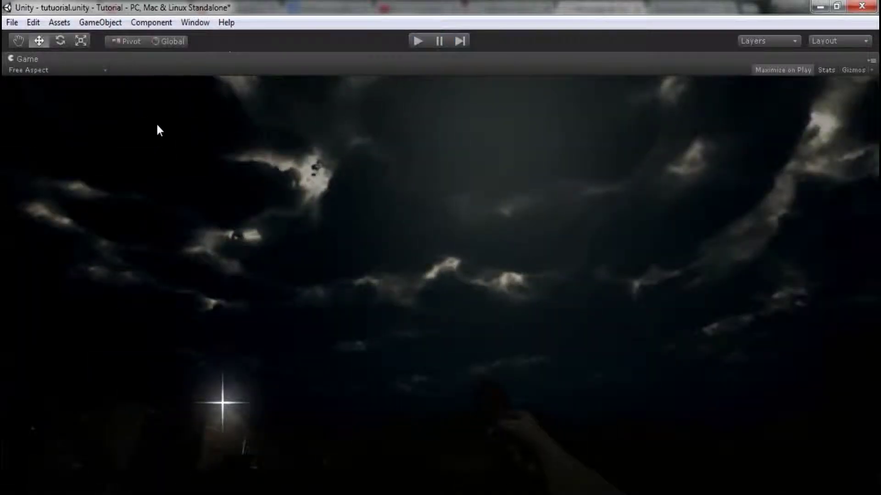
Move the three child planes out of lluvia to the top level and collapse huts
{"action": "left_click", "coordinate": [24, 194]}
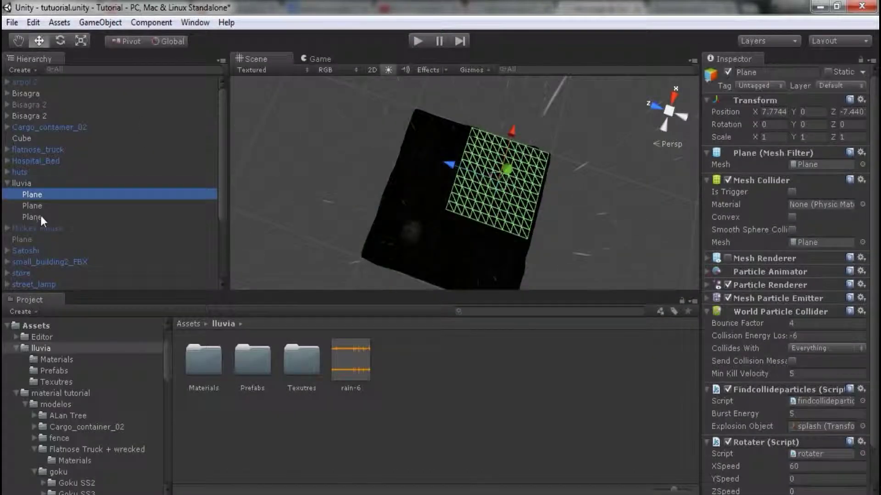
{"action": "left_click", "coordinate": [40, 217], "text": "shift"}
{"action": "mouse_move", "coordinate": [31, 193]}
{"action": "left_mouse_down"}
{"action": "mouse_move", "coordinate": [21, 176]}
{"action": "mouse_move", "coordinate": [37, 167]}
{"action": "left_mouse_up"}
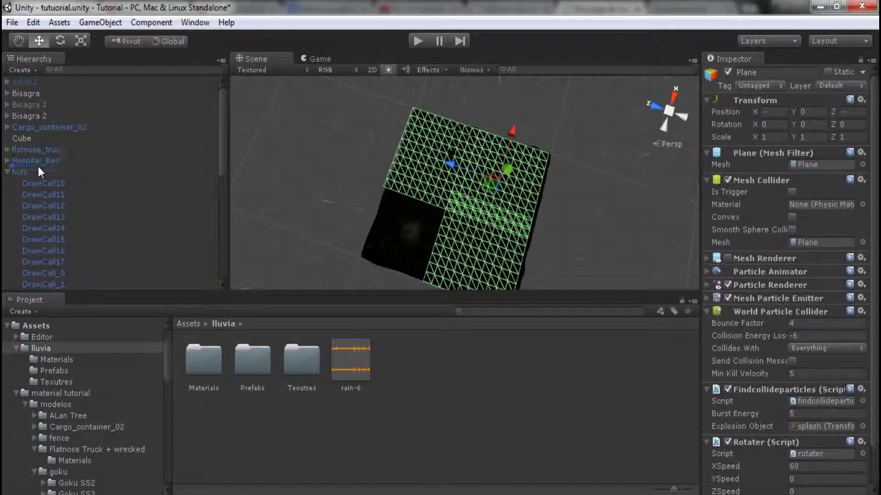
{"action": "left_click", "coordinate": [9, 172]}
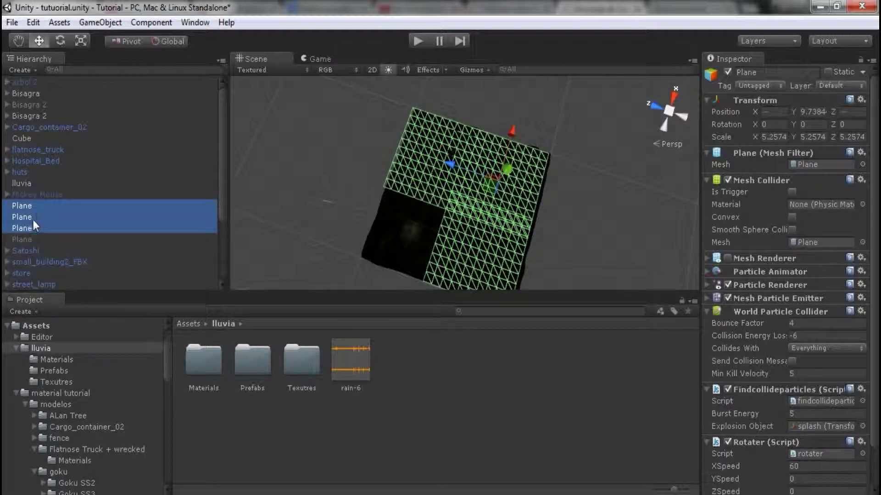
Check each plane's and lluvia's positions, then run Play mode to test the rain
{"action": "left_click", "coordinate": [27, 236]}
{"action": "left_click", "coordinate": [32, 205]}
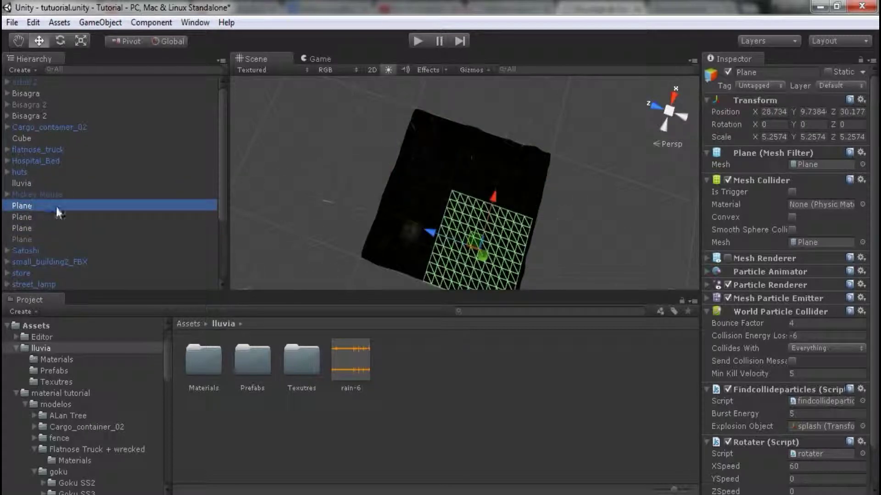
{"action": "left_click", "coordinate": [41, 228]}
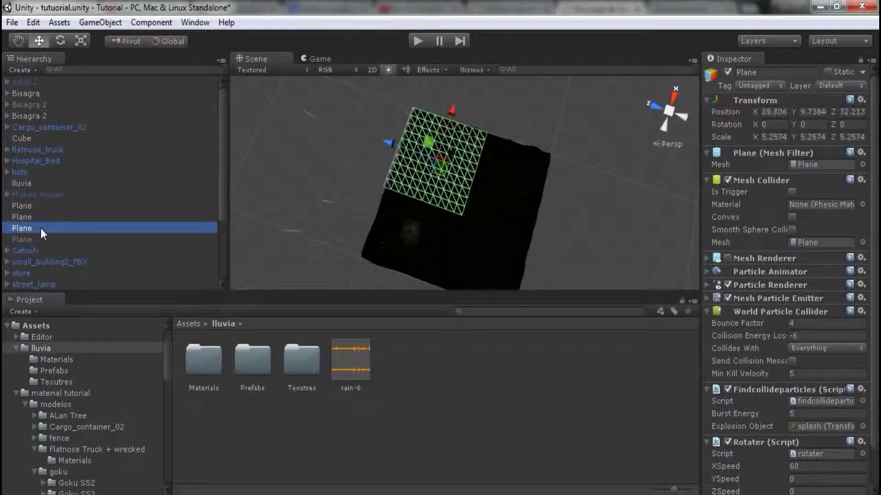
{"action": "left_click", "coordinate": [31, 206], "text": "shift"}
{"action": "left_click", "coordinate": [23, 183]}
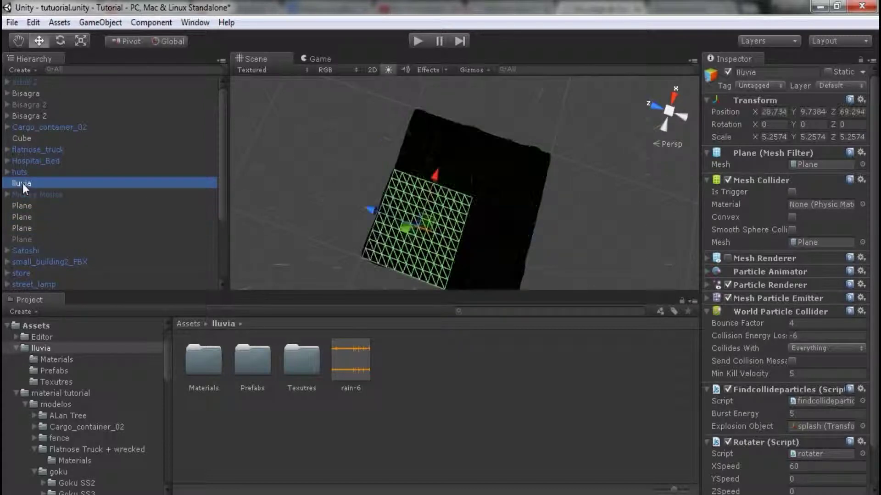
{"action": "left_click", "coordinate": [26, 205]}
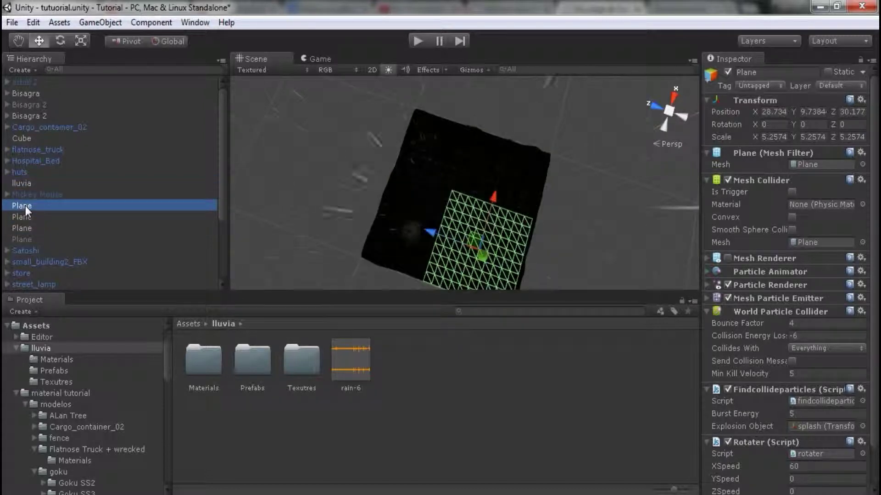
{"action": "left_click", "coordinate": [27, 217]}
{"action": "left_click", "coordinate": [26, 228]}
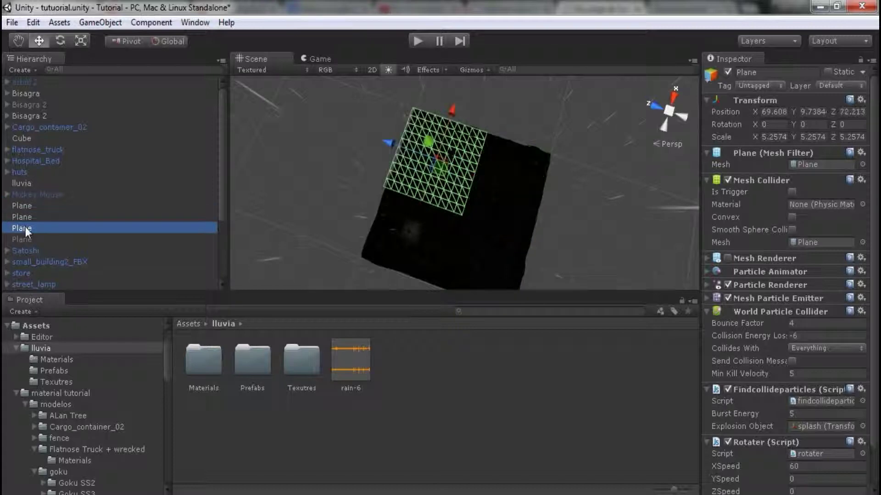
{"action": "left_click", "coordinate": [421, 43]}
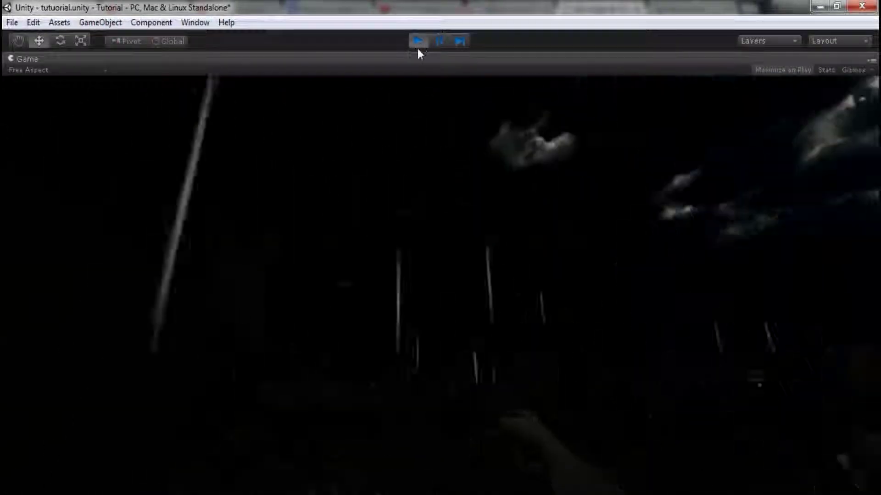
{"action": "left_click", "coordinate": [418, 45]}
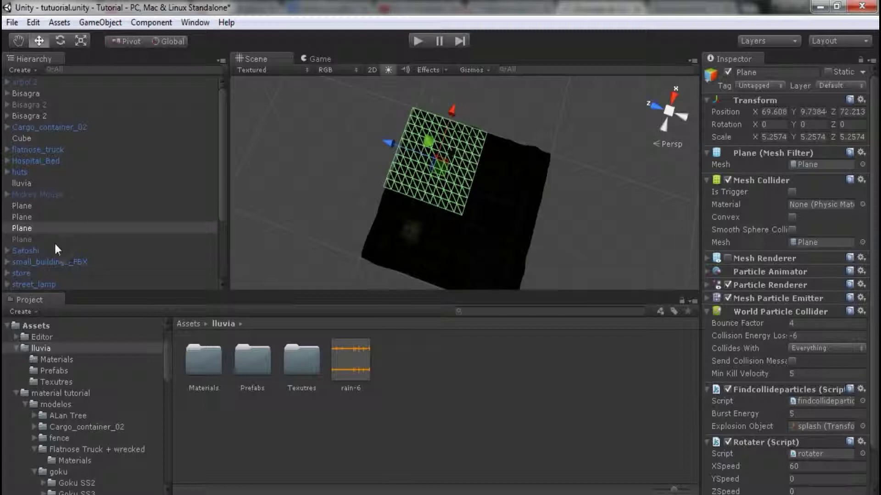
Turn on Loop for the Terrain's rain-6 Audio Source, enable scene lighting, and play to test
{"action": "scroll", "coordinate": [26, 194], "scroll_direction": "down", "scroll_amount": 5}
{"action": "left_click", "coordinate": [23, 195]}
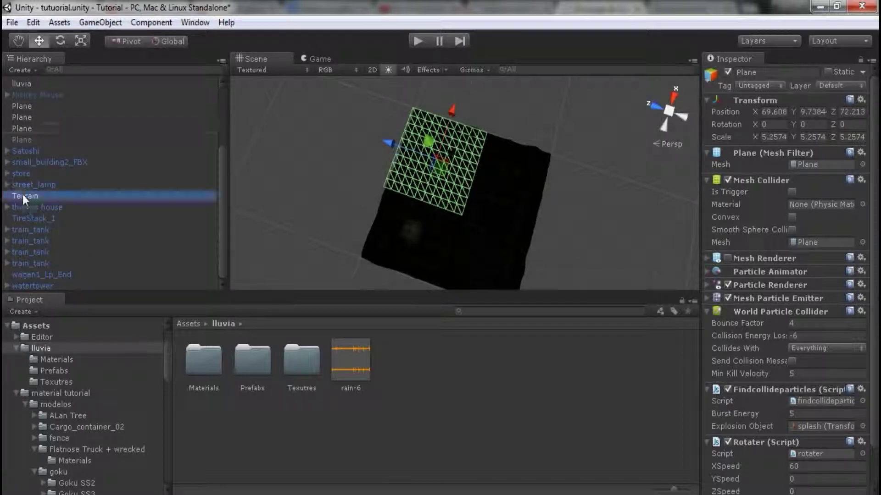
{"action": "left_click", "coordinate": [792, 384]}
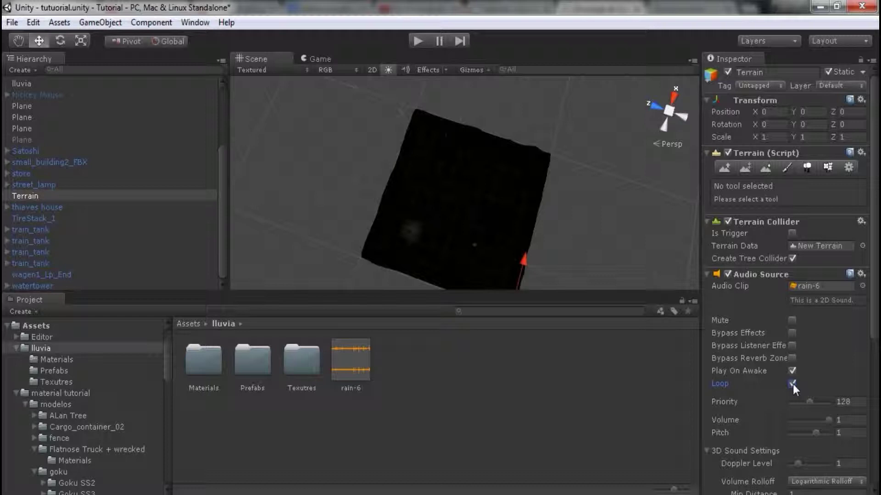
{"action": "left_click", "coordinate": [388, 71]}
{"action": "left_click", "coordinate": [416, 41]}
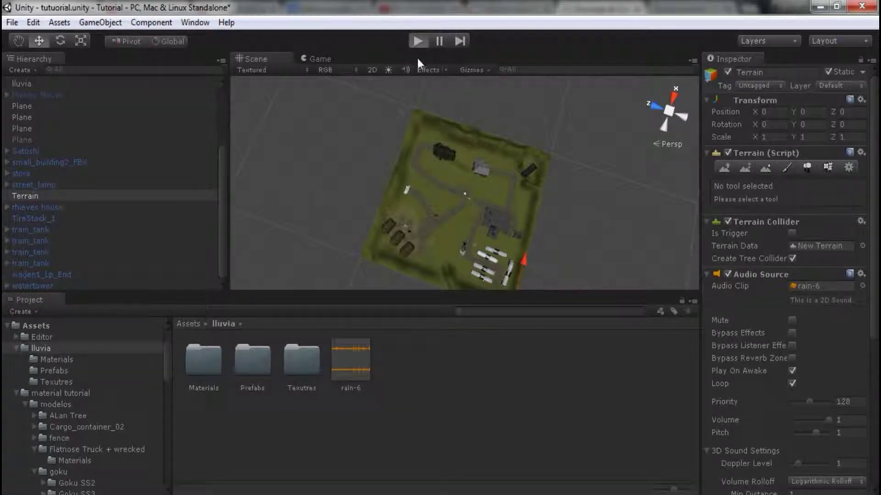